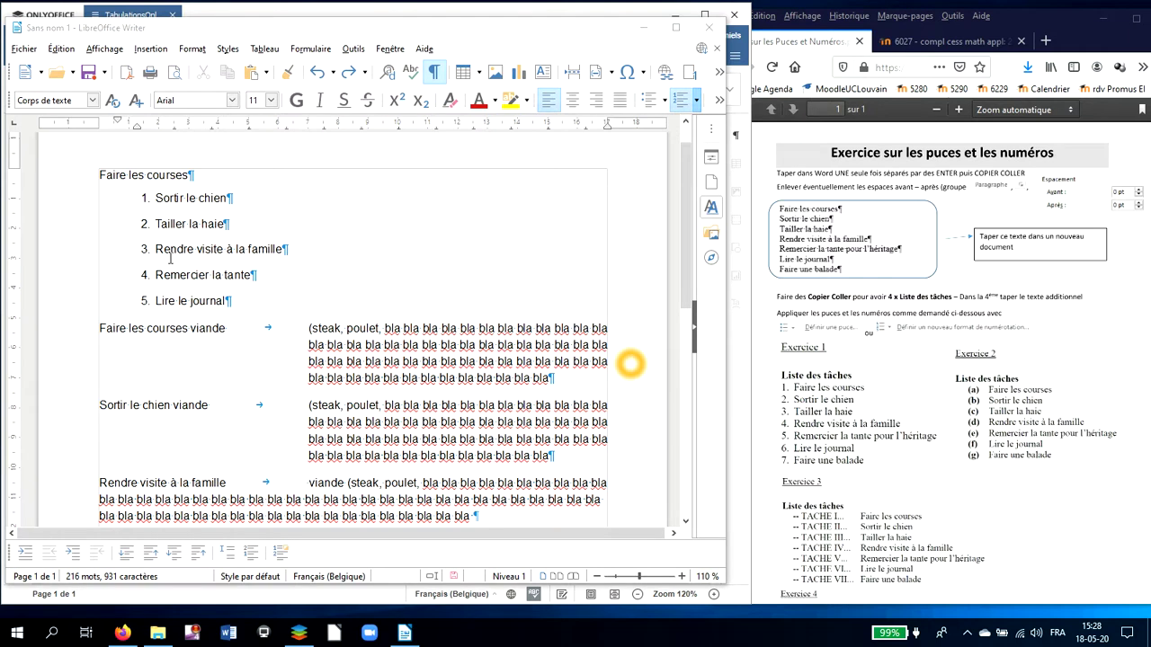
# - Select the five numbered list items from "Sortir le chien" to "Lire le journal"
pyautogui.click(228, 199)
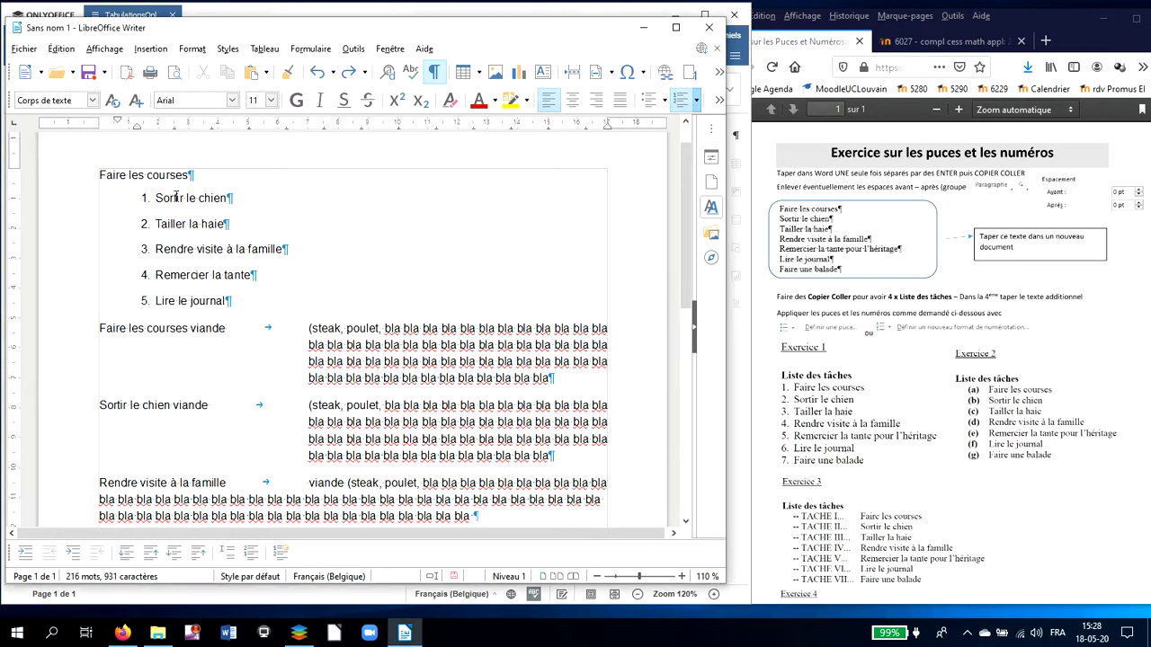
pyautogui.moveTo(156, 198); pyautogui.dragTo(241, 287)
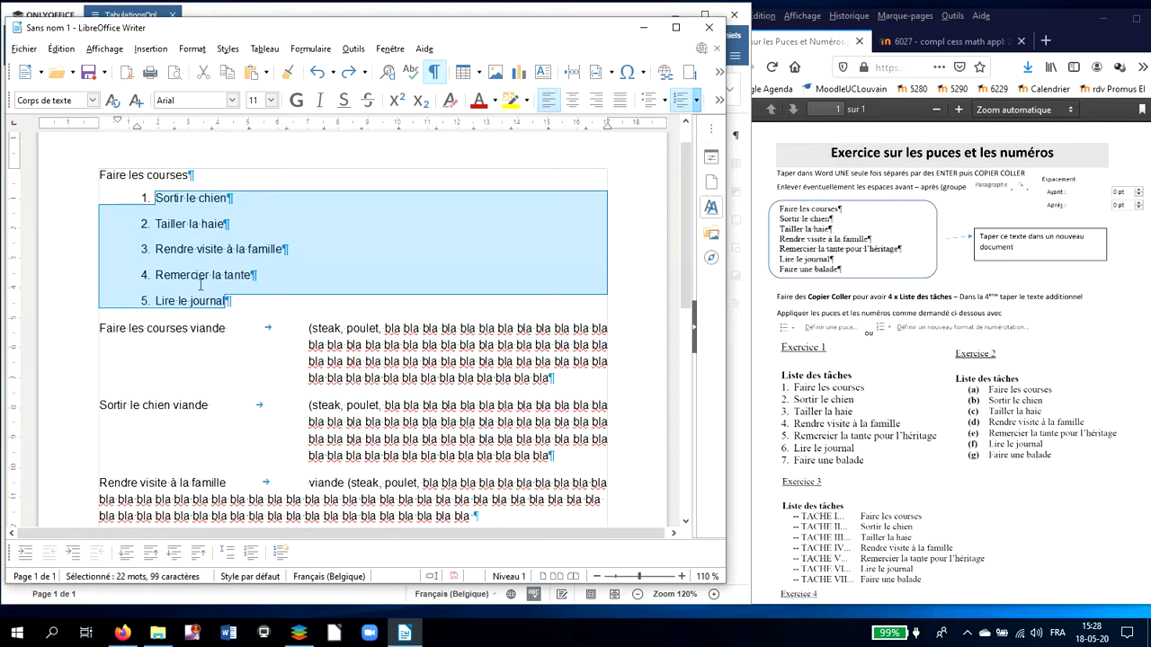
pyautogui.click(144, 191)
# - Look over the preset bullet styles and numbering formats available for the selected list
pyautogui.click(666, 101)
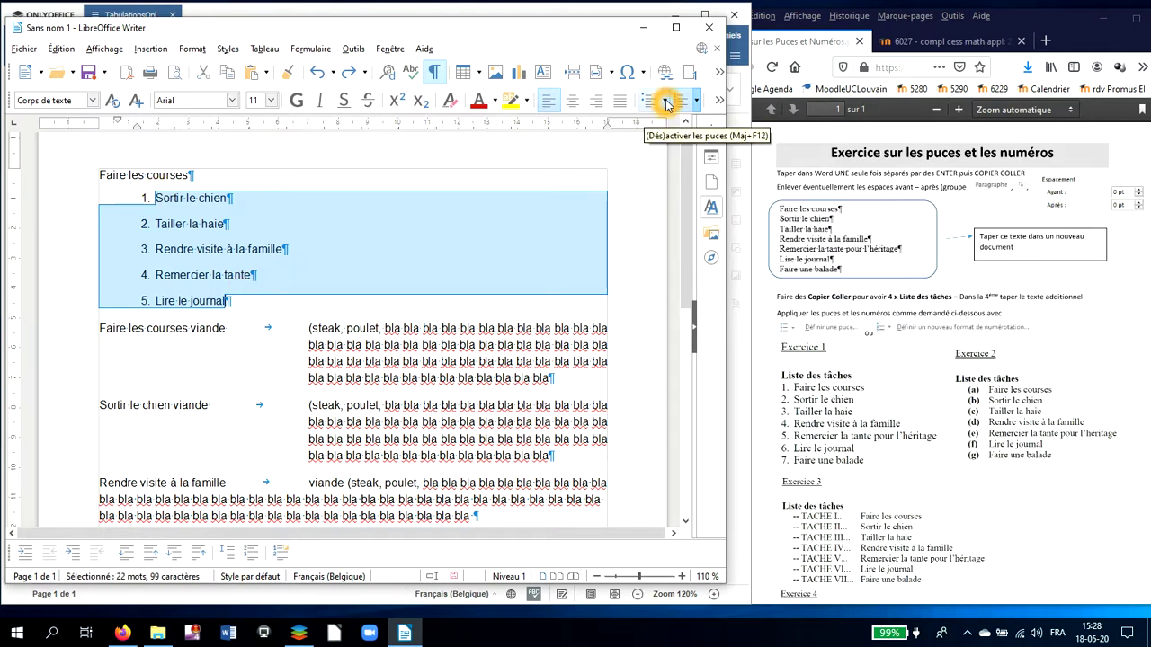
pyautogui.click(666, 102)
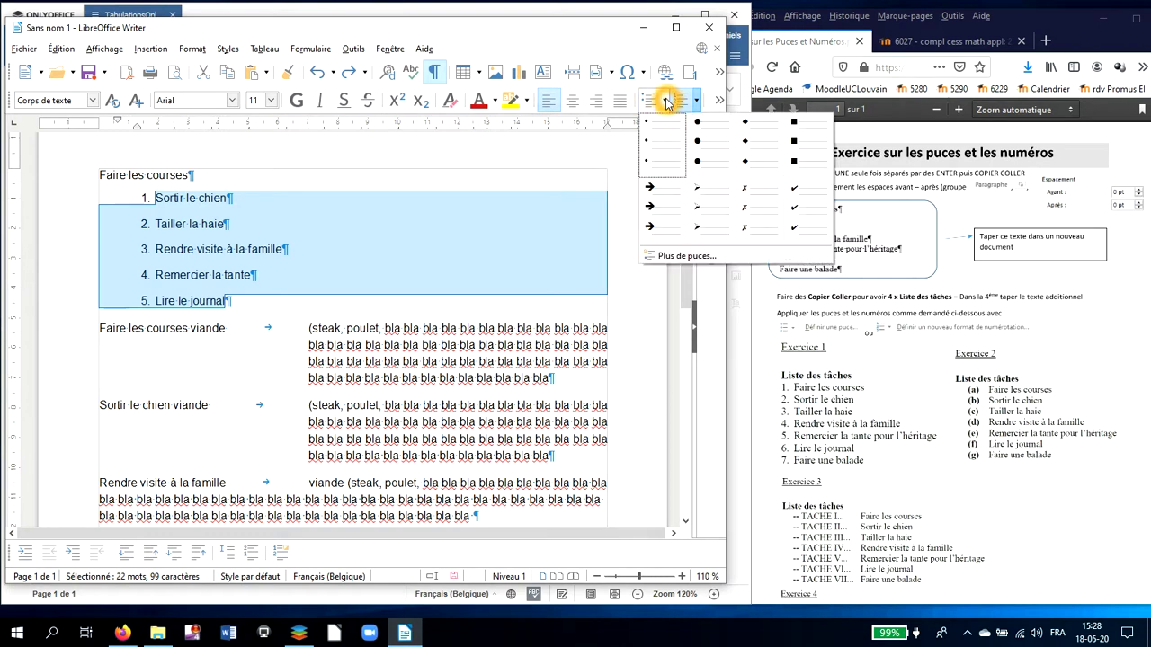
pyautogui.click(697, 101)
pyautogui.click(697, 101)
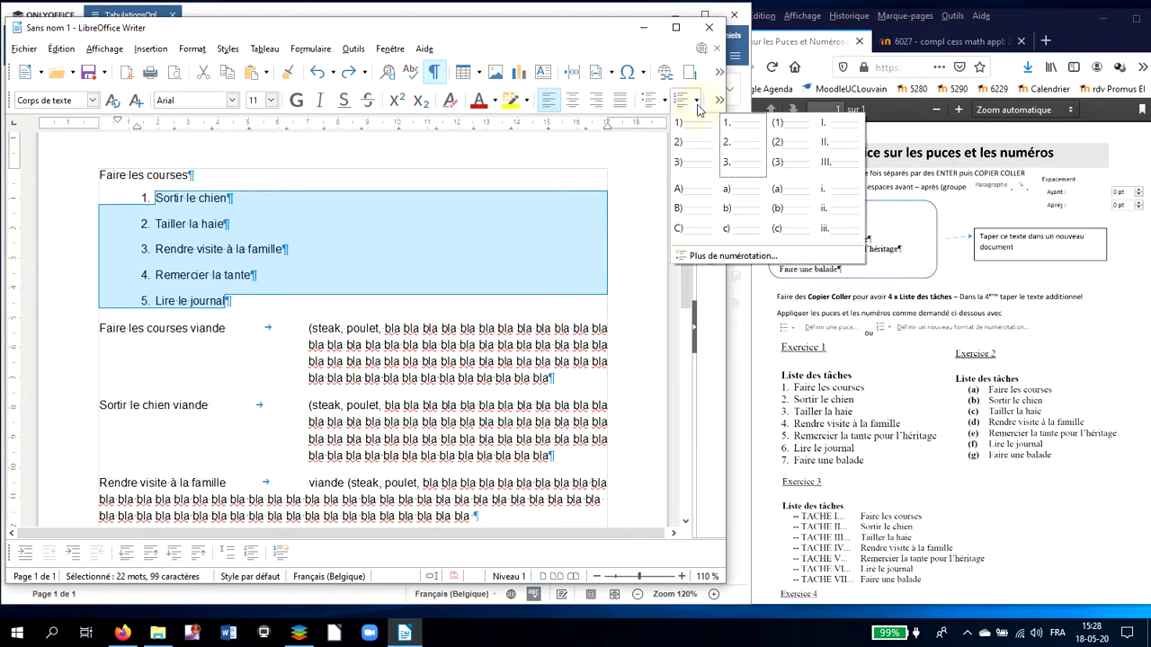
pyautogui.click(698, 107)
pyautogui.click(665, 102)
pyautogui.click(665, 101)
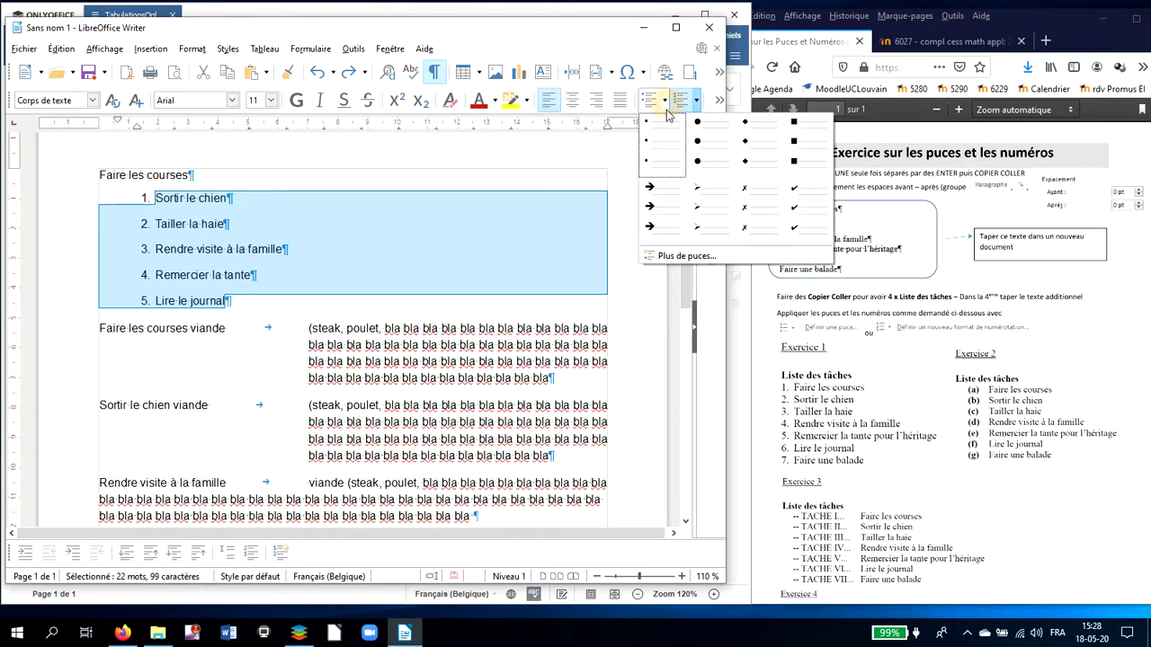
pyautogui.click(686, 256)
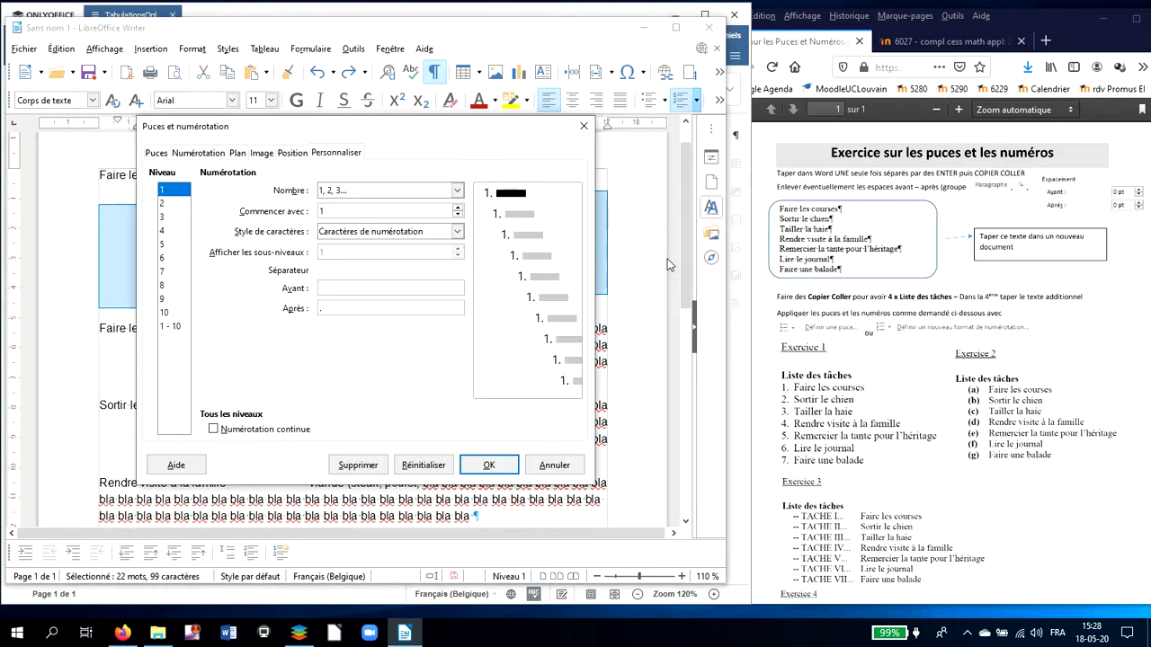
pyautogui.click(530, 262)
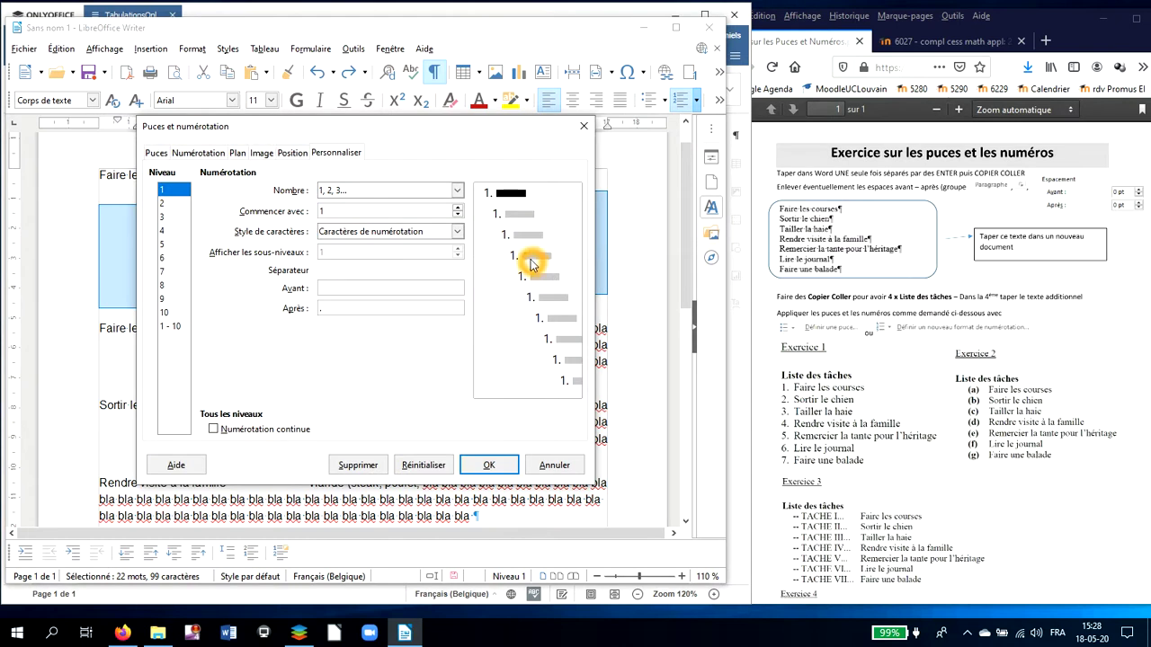
pyautogui.click(506, 132)
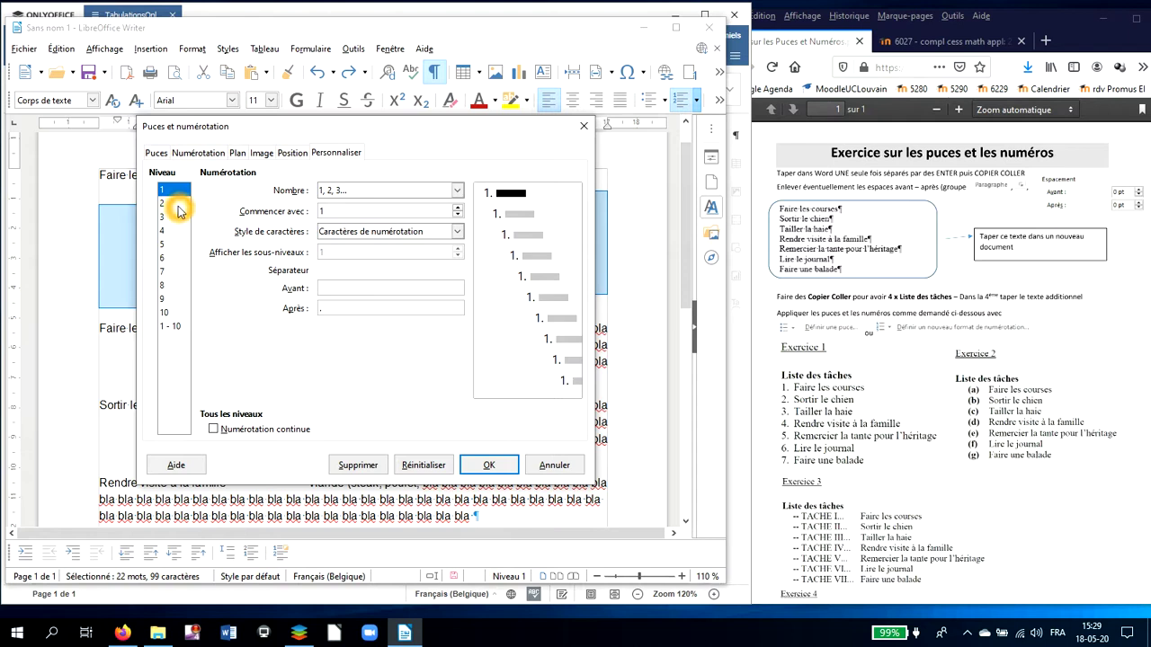
pyautogui.click(574, 130)
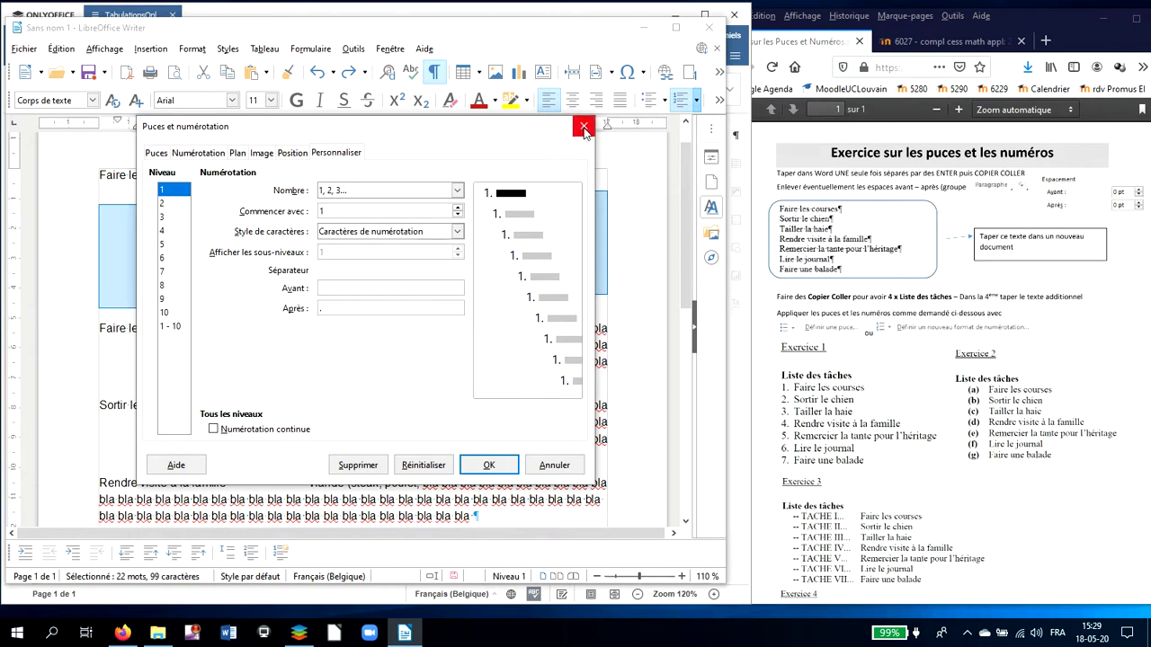
pyautogui.click(575, 130)
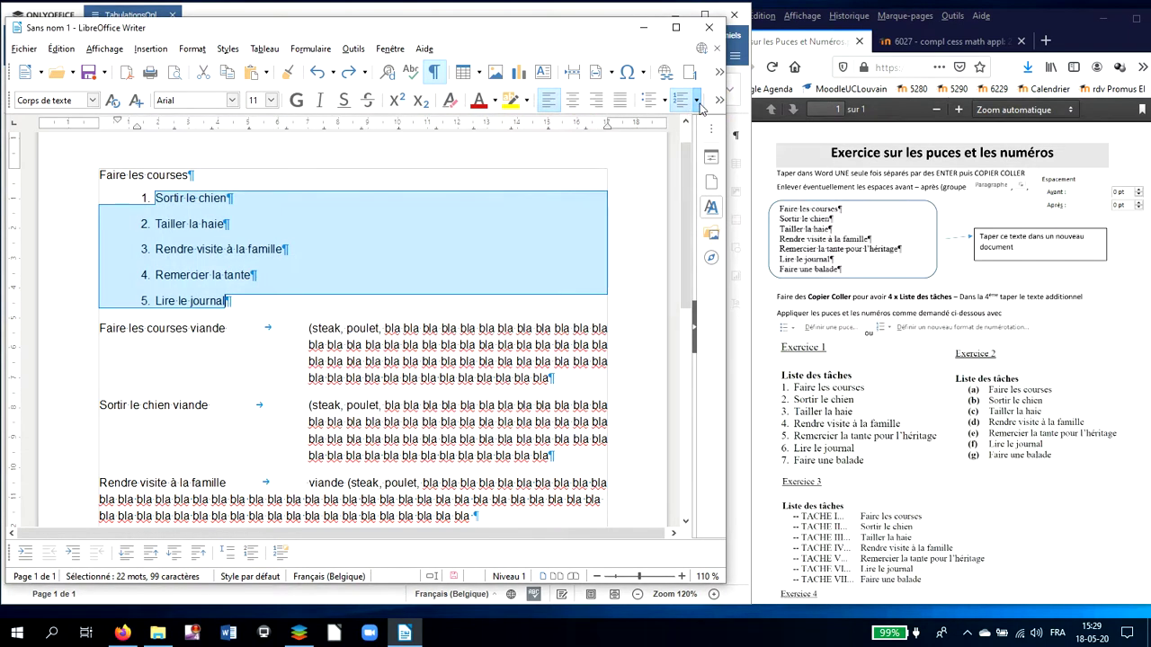
pyautogui.click(667, 101)
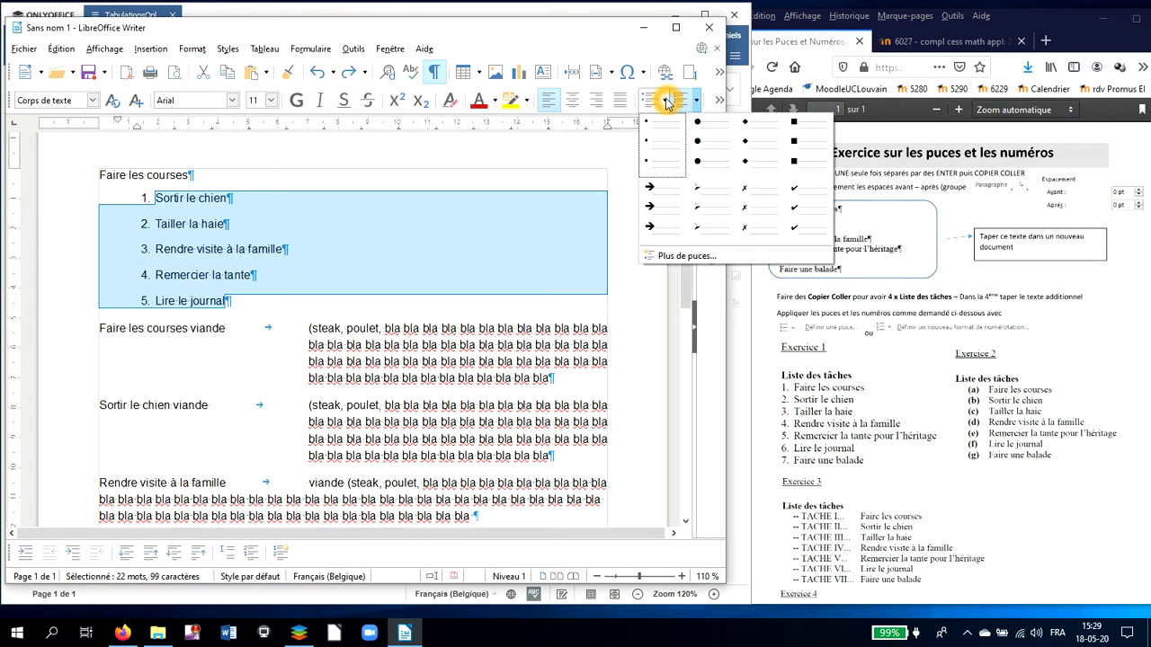
pyautogui.click(687, 257)
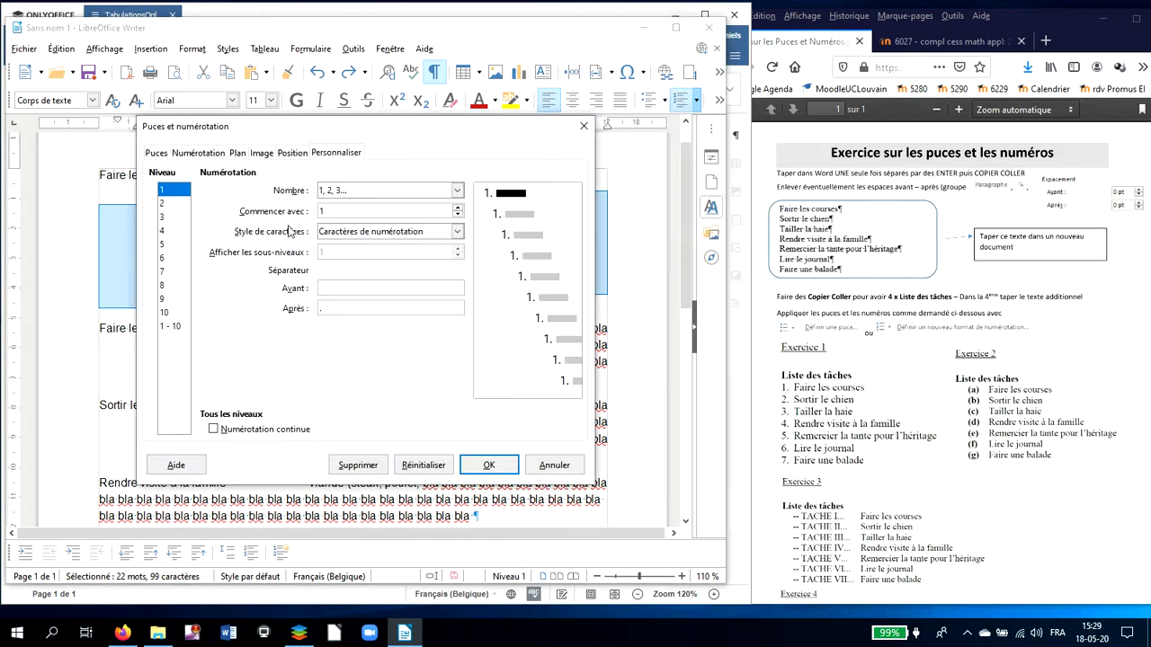
pyautogui.click(587, 127)
# - Open the bullets and numbering customization settings for the selected list and move the dialog so the list's numbers stay visible
pyautogui.click(203, 224)
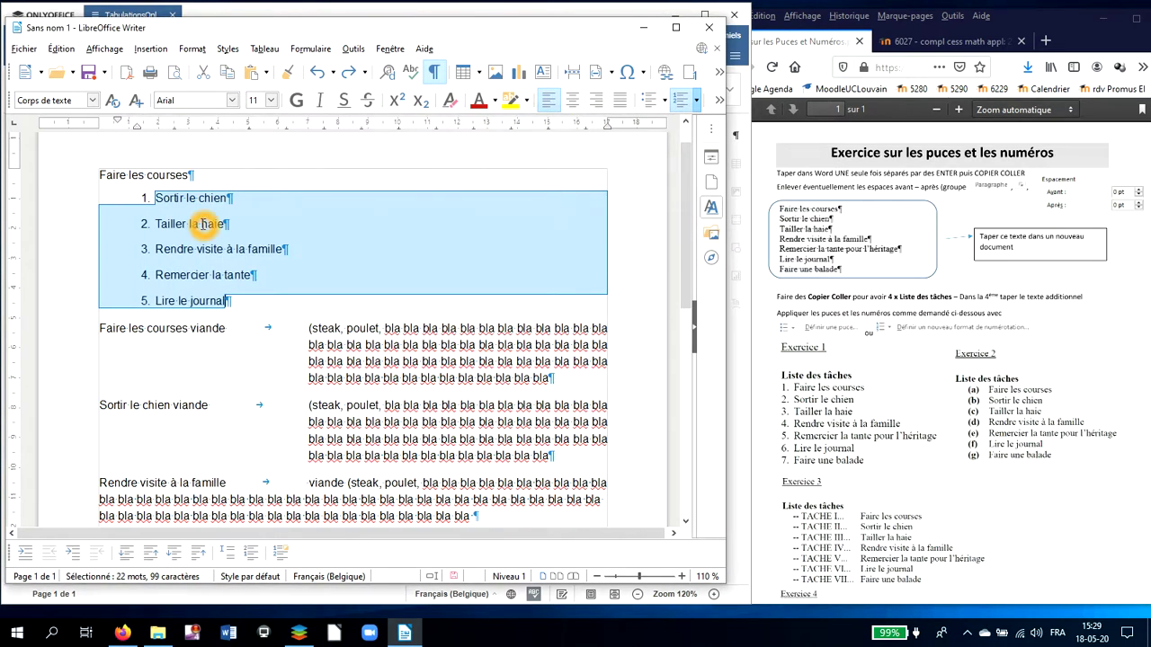
pyautogui.rightClick(204, 224)
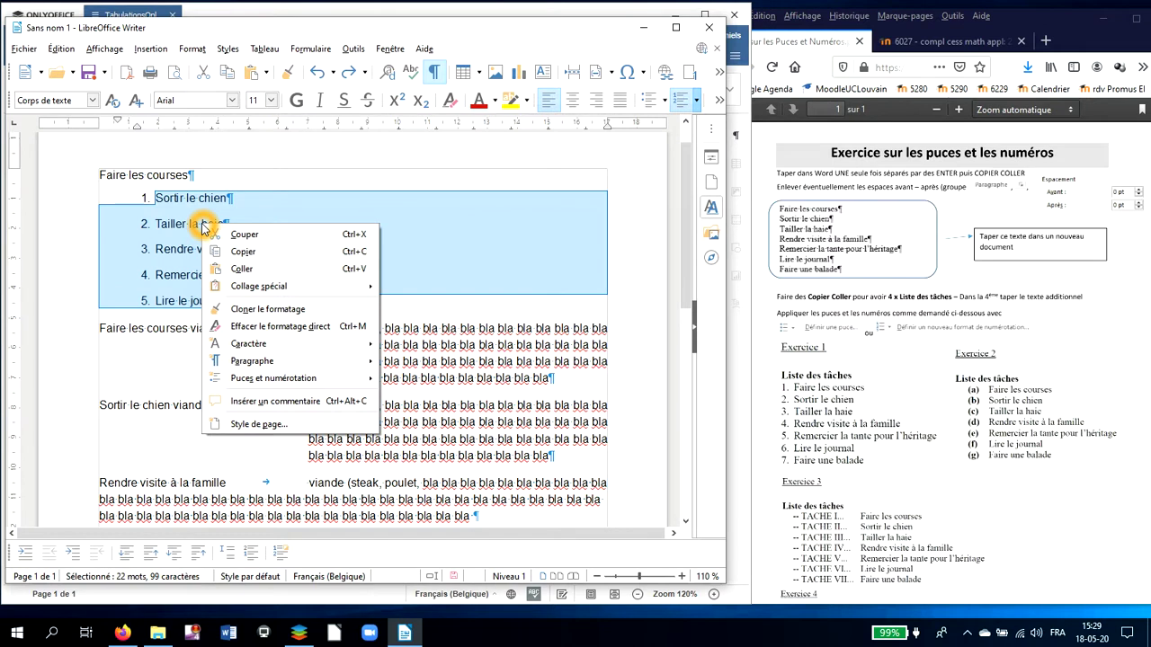
pyautogui.click(265, 381)
pyautogui.click(432, 376)
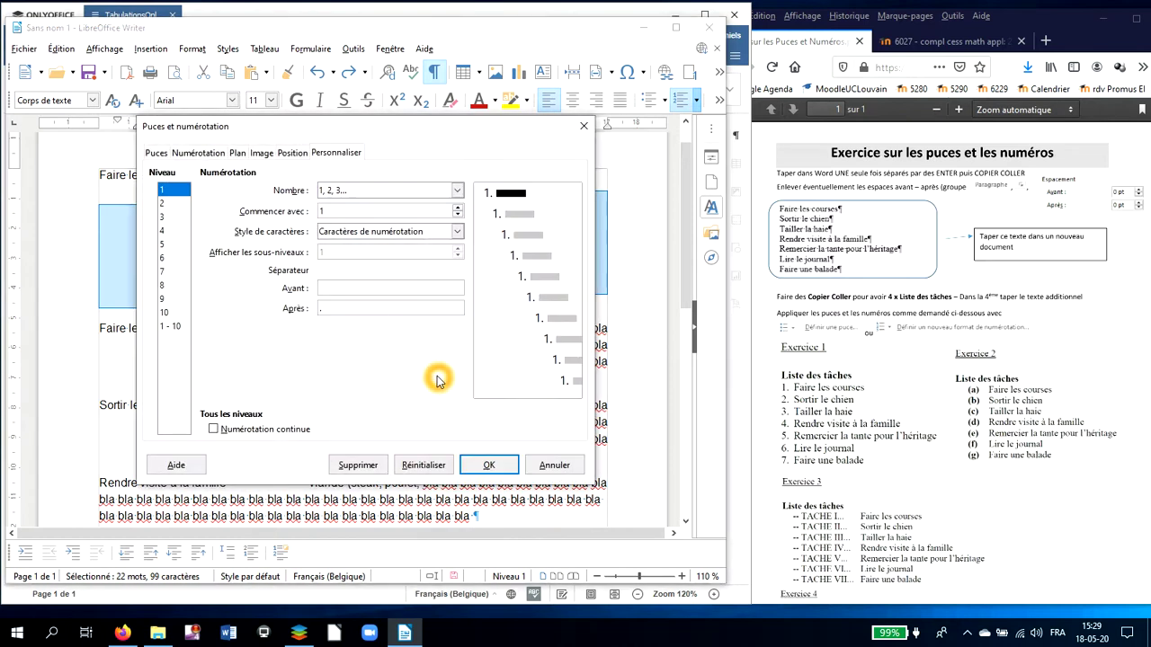
pyautogui.moveTo(409, 126); pyautogui.dragTo(511, 230)
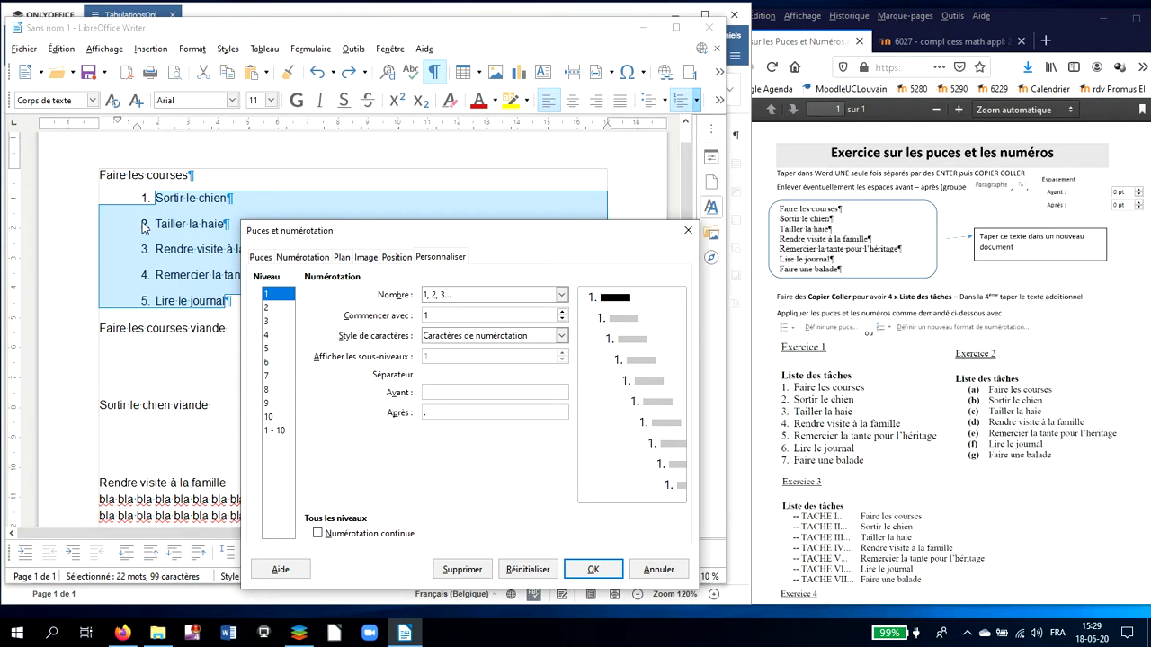
pyautogui.click(457, 407)
pyautogui.click(463, 414)
pyautogui.click(489, 322)
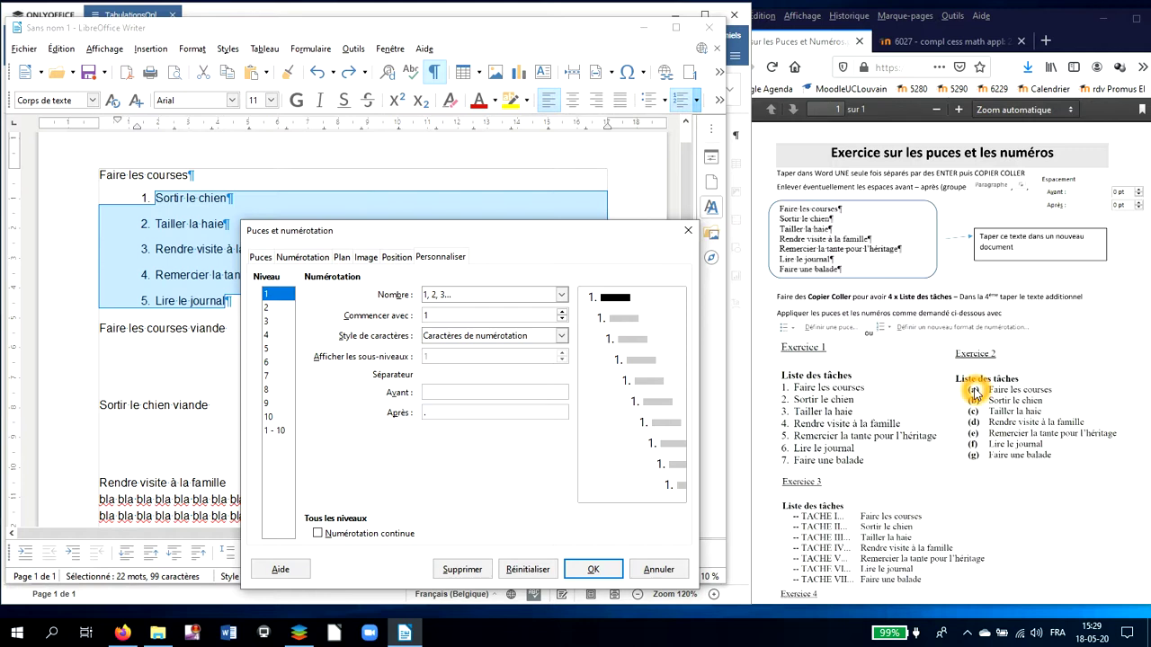
# - Set the level 1 numbering to "a, b, c..." with "(" as the separator before and ")" as the separator after
pyautogui.click(561, 295)
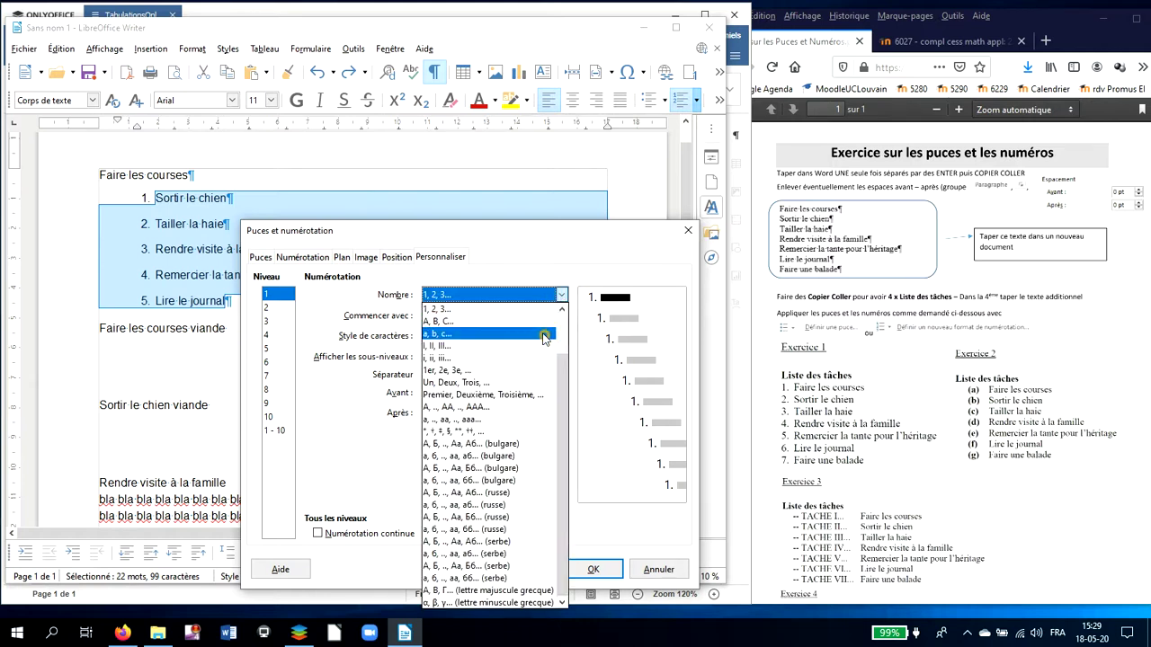
pyautogui.click(543, 335)
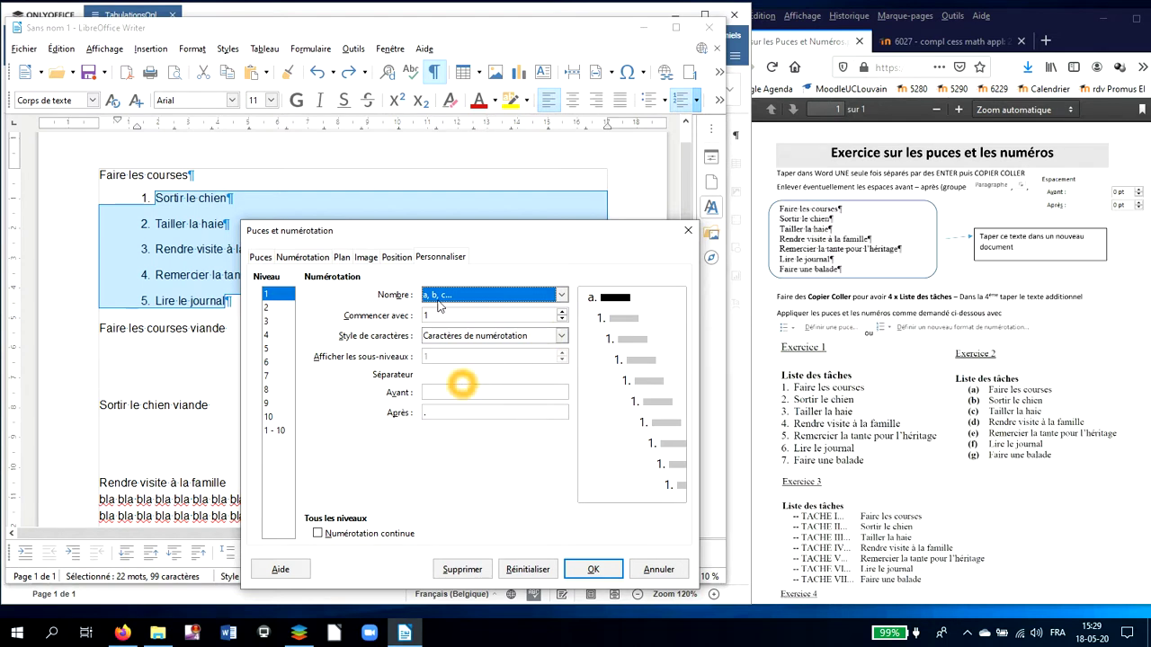
pyautogui.click(438, 391)
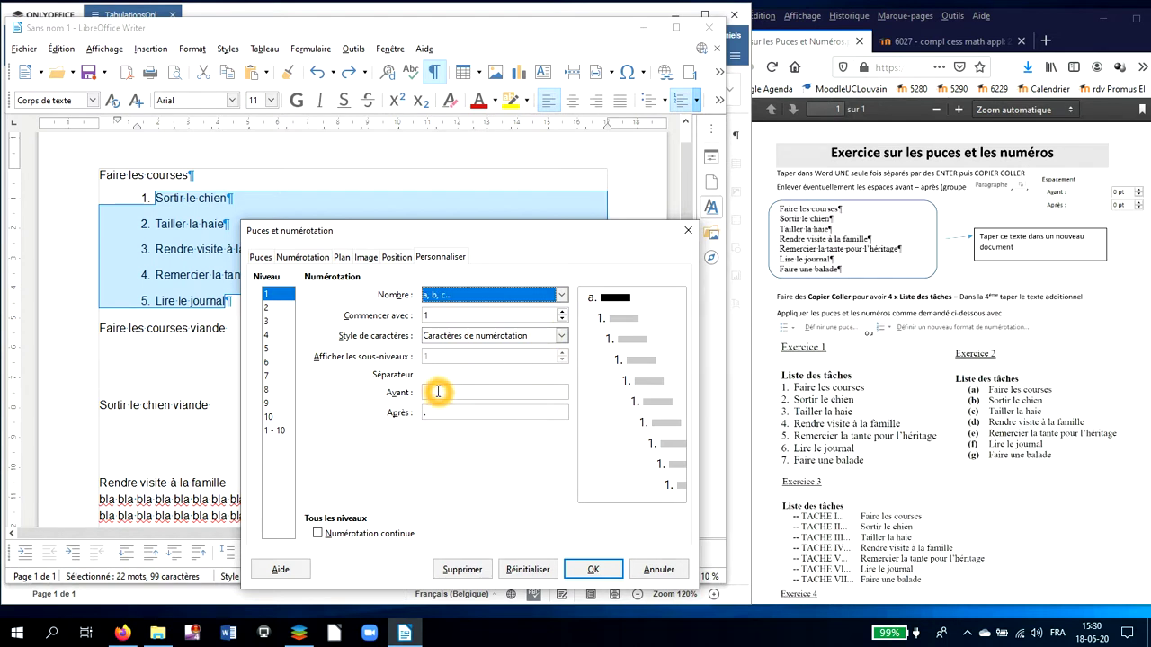
pyautogui.click(438, 393)
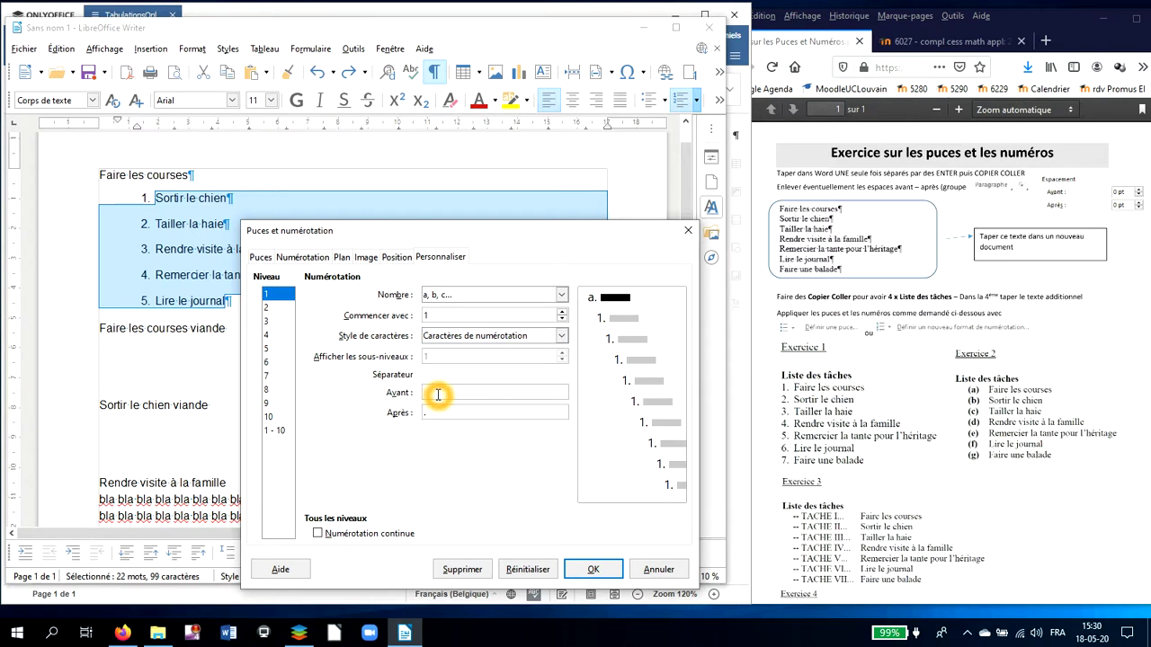
pyautogui.write('(')
pyautogui.click(439, 412)
pyautogui.click(440, 420)
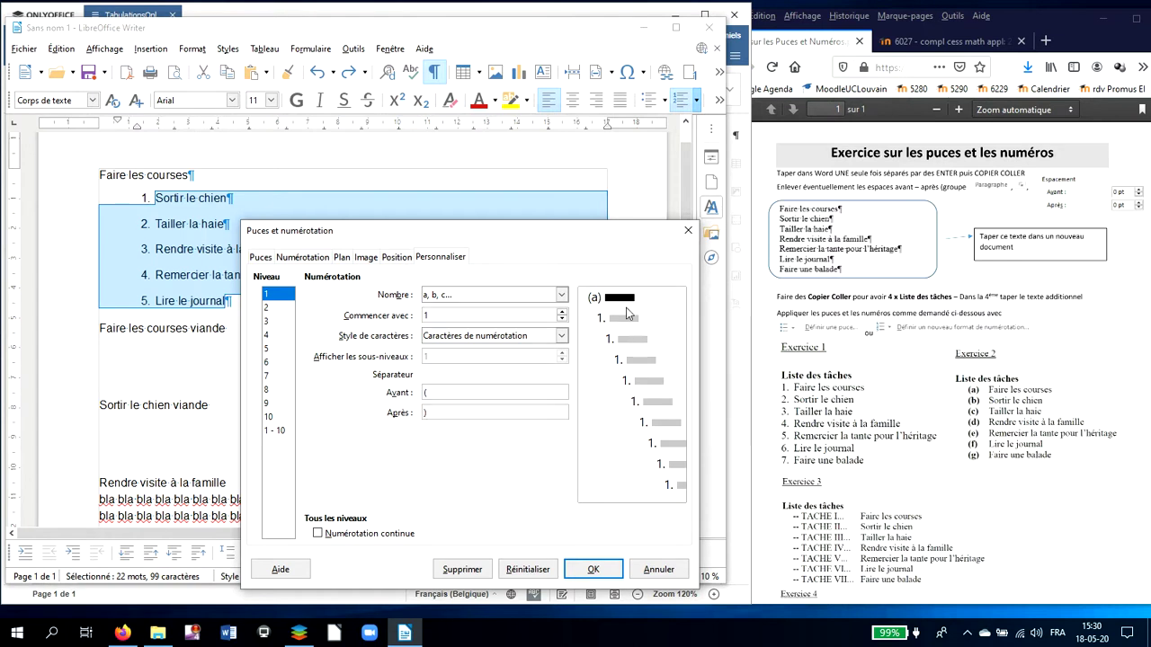
# - Review the available character styles, keep "Caractères de numérotation" for the numbering and apply the format to the list
pyautogui.click(601, 296)
pyautogui.click(500, 335)
pyautogui.click(548, 406)
pyautogui.click(362, 343)
pyautogui.click(421, 342)
pyautogui.click(519, 340)
pyautogui.click(561, 336)
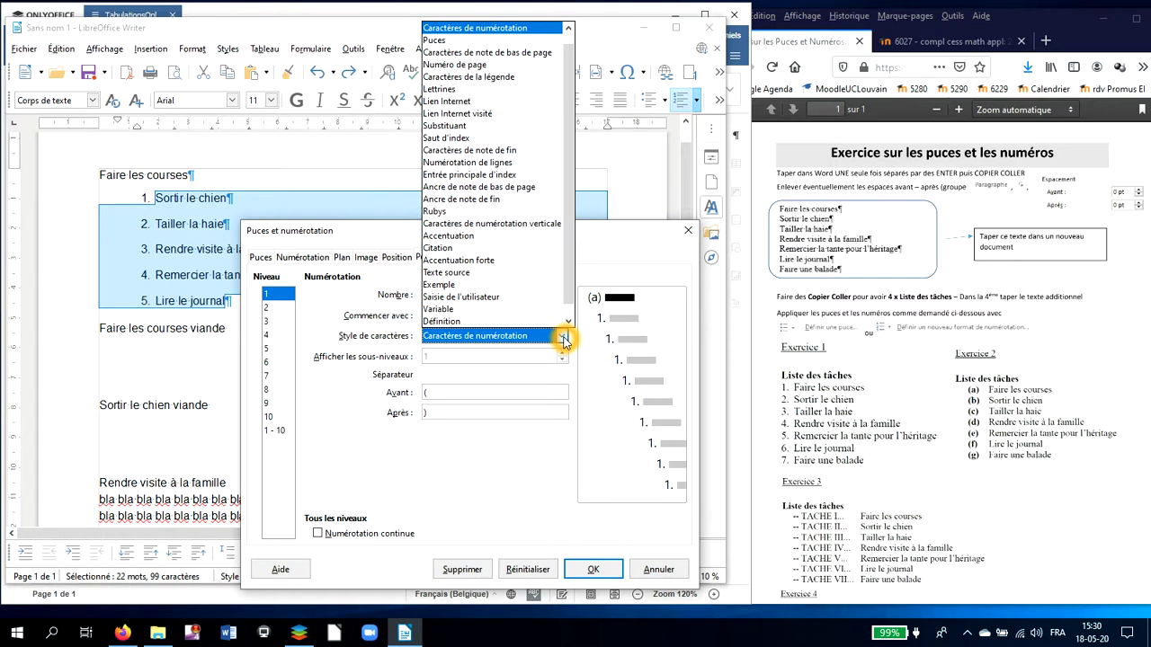
pyautogui.click(563, 338)
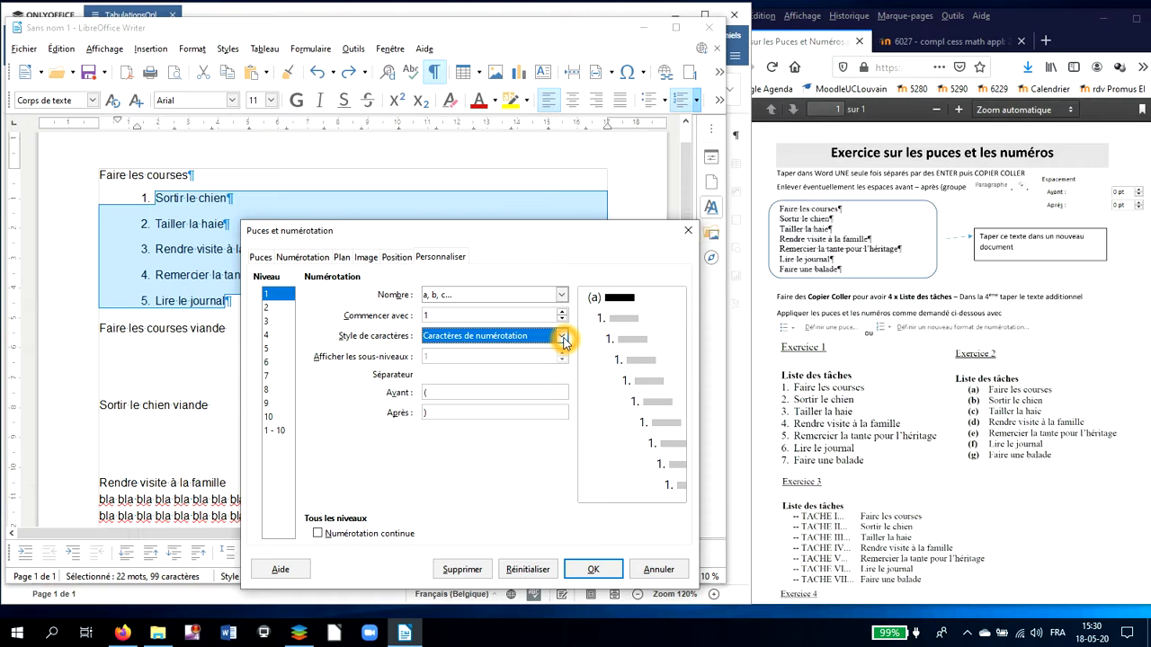
pyautogui.click(601, 572)
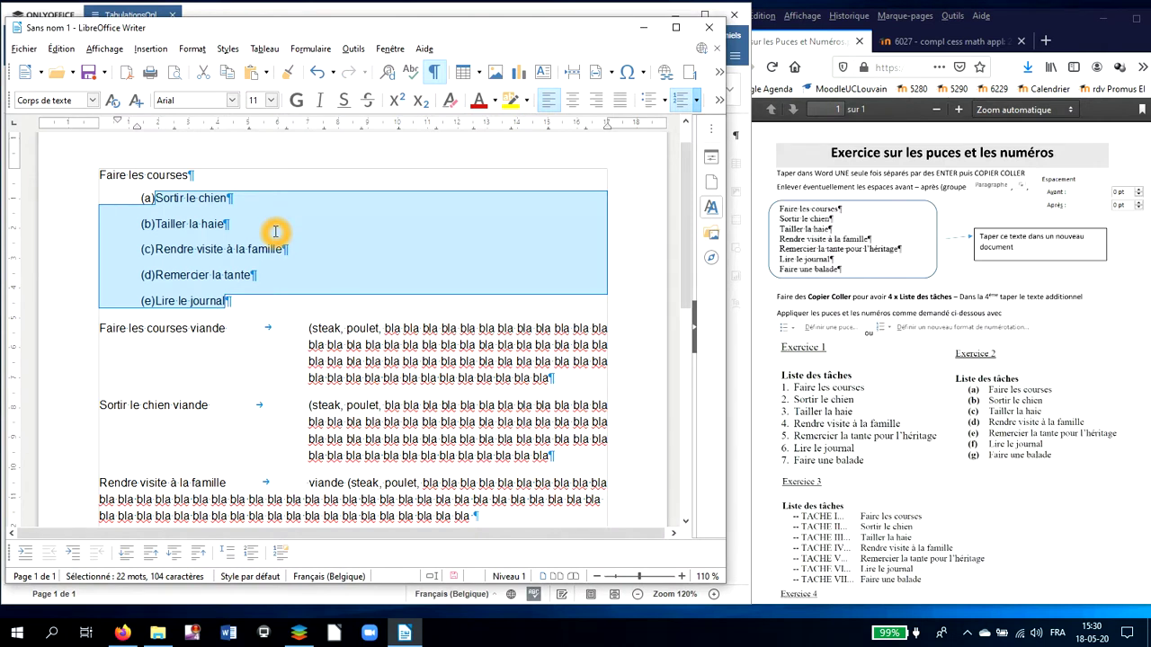
# - Display the document's character styles and select "Caractères de numérotation"
pyautogui.click(716, 210)
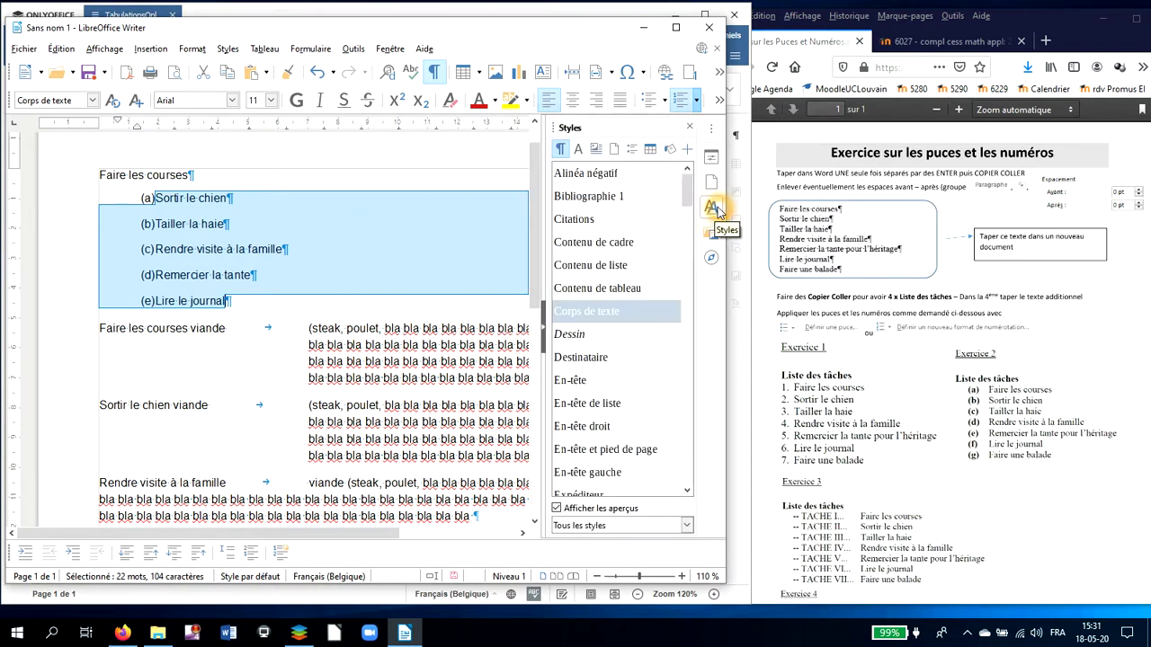
pyautogui.click(578, 150)
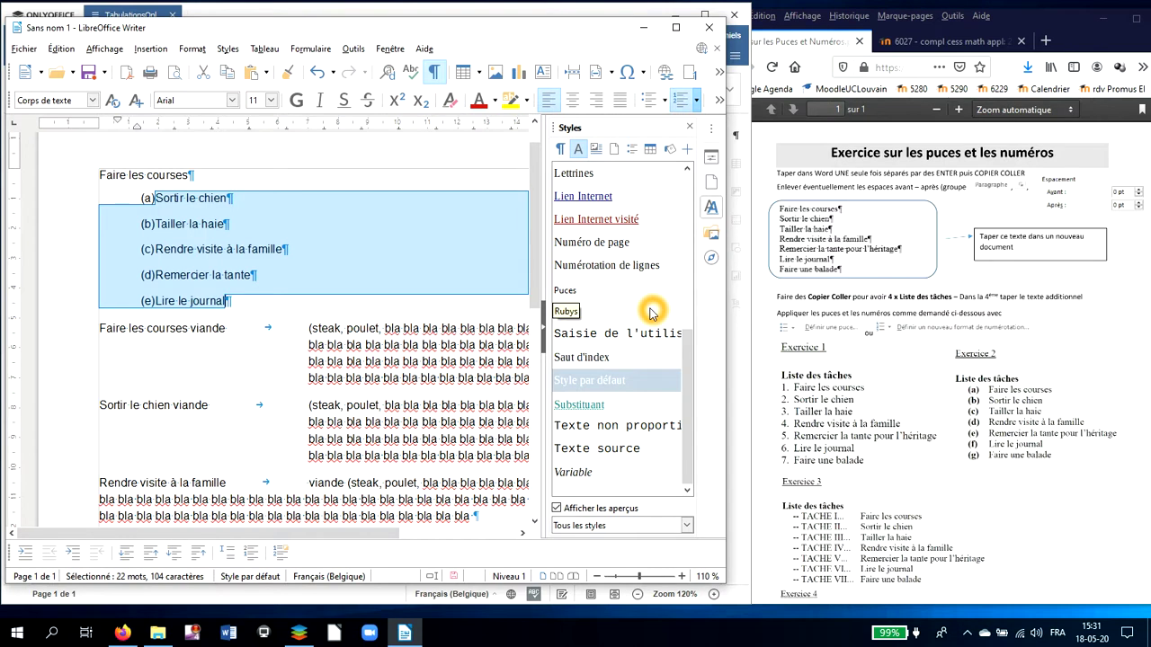
pyautogui.scroll(4, 634, 297)
pyautogui.scroll(-4, 629, 295)
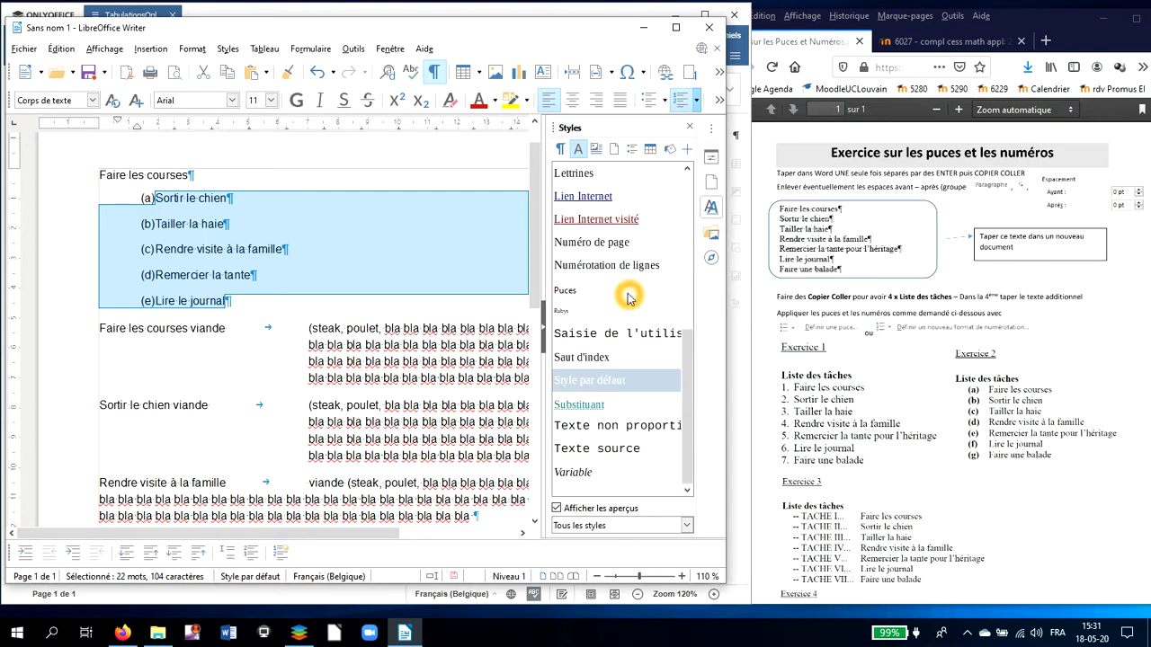
pyautogui.scroll(2, 629, 298)
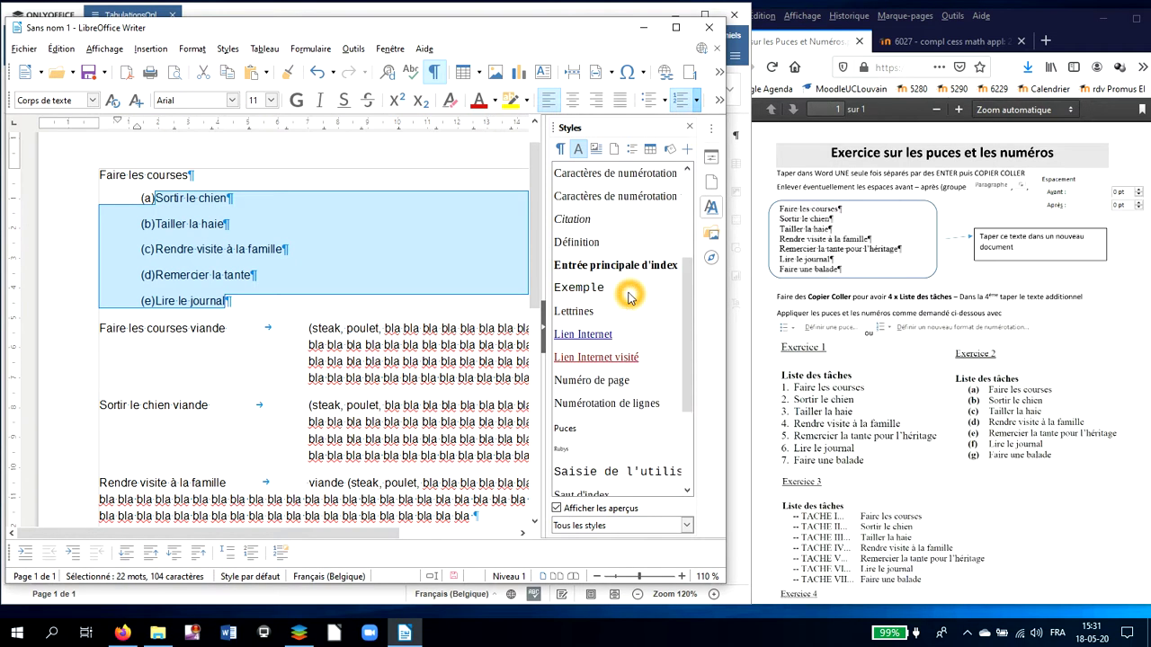
pyautogui.click(629, 176)
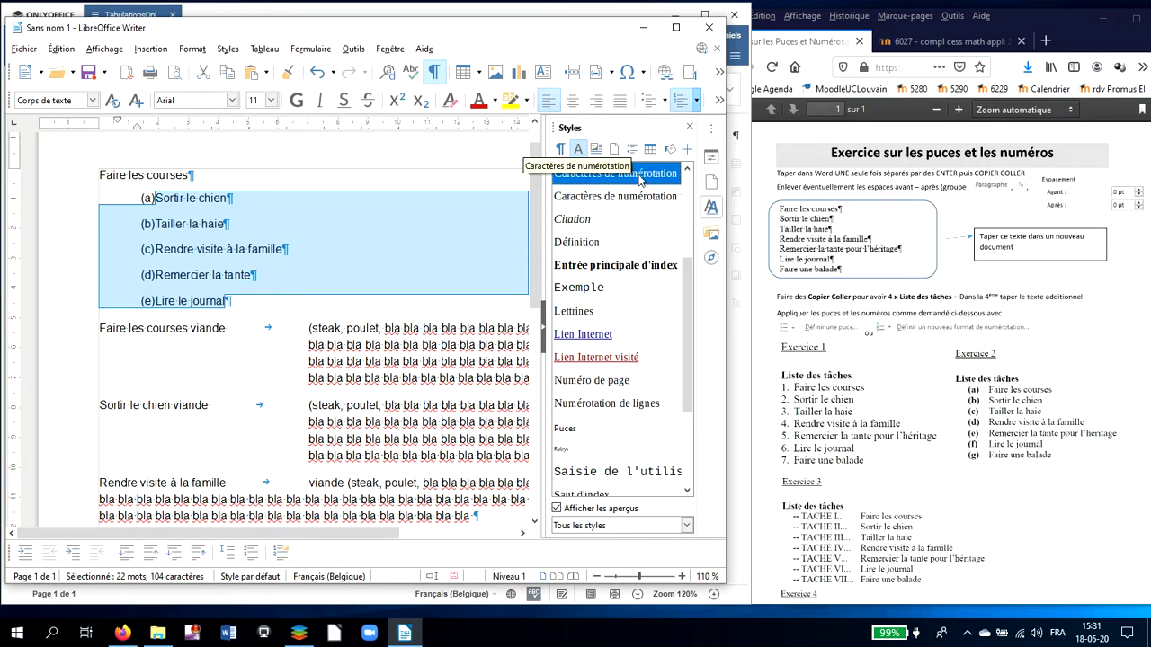
# - Modify the "Caractères de numérotation" character style by setting its font colour to Rouge
pyautogui.rightClick(636, 178)
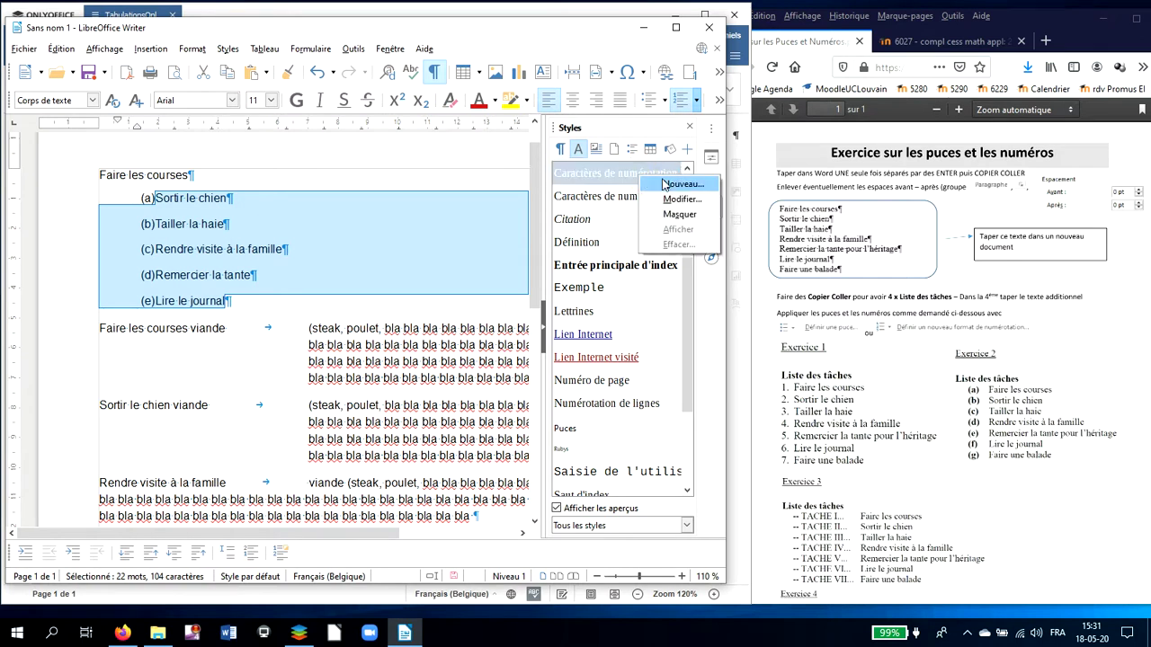
pyautogui.click(669, 203)
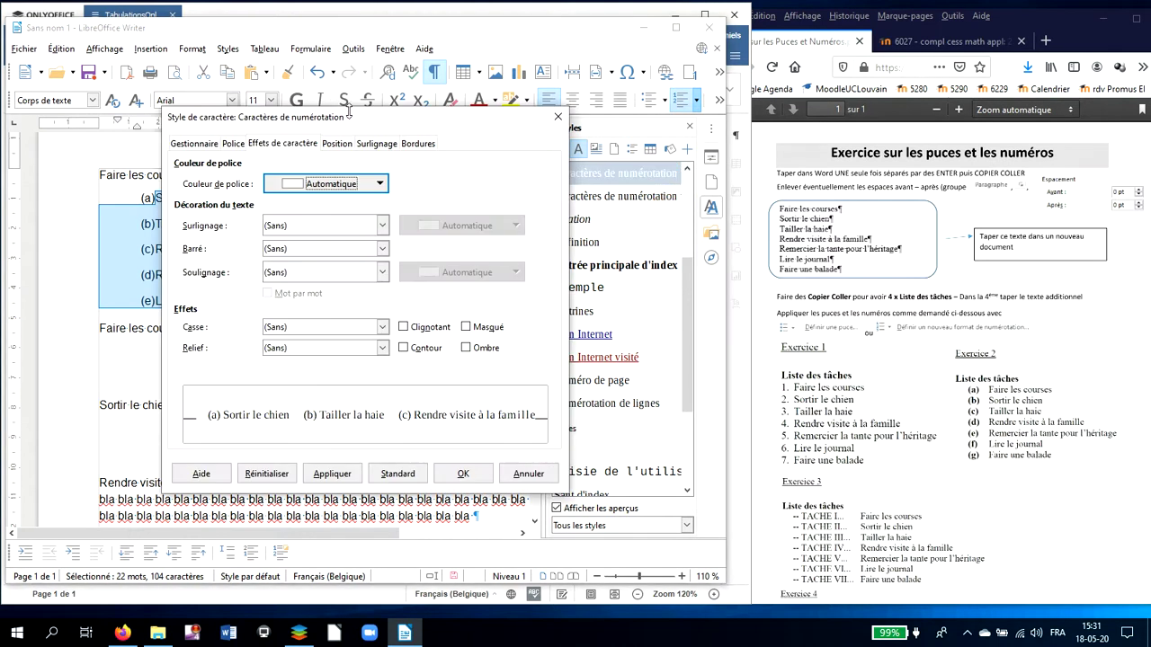
pyautogui.moveTo(351, 121); pyautogui.dragTo(539, 123)
pyautogui.click(553, 186)
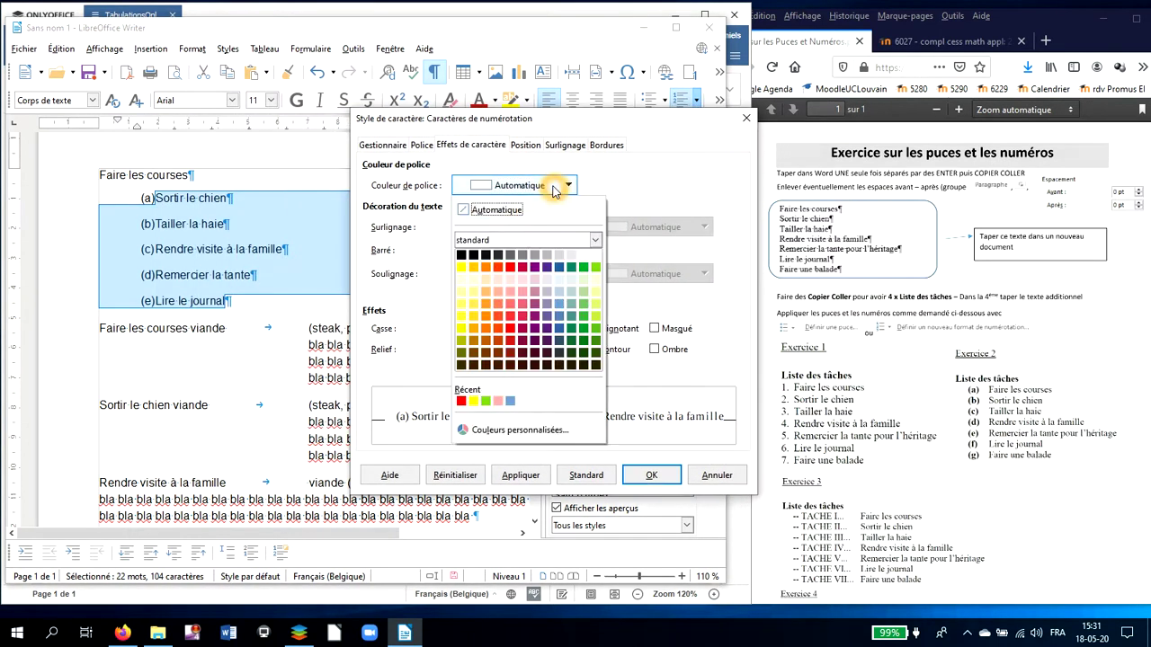
pyautogui.click(512, 267)
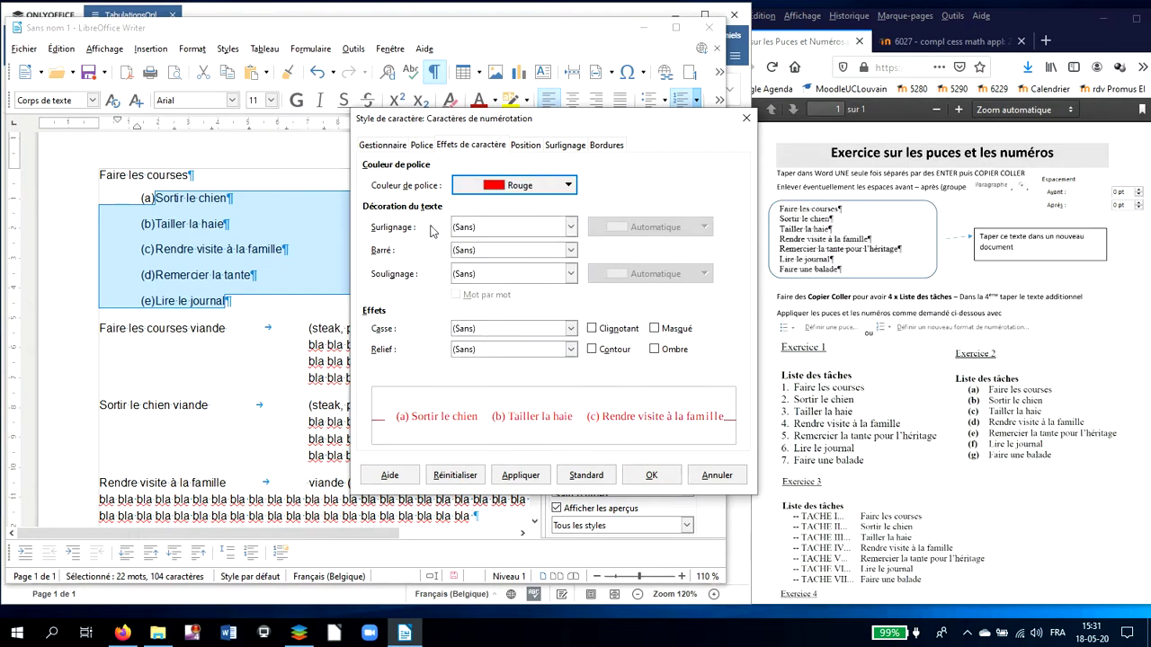
# - Set the "Caractères de numérotation" character style's font to Gras at 14 pt and apply the style changes
pyautogui.click(421, 146)
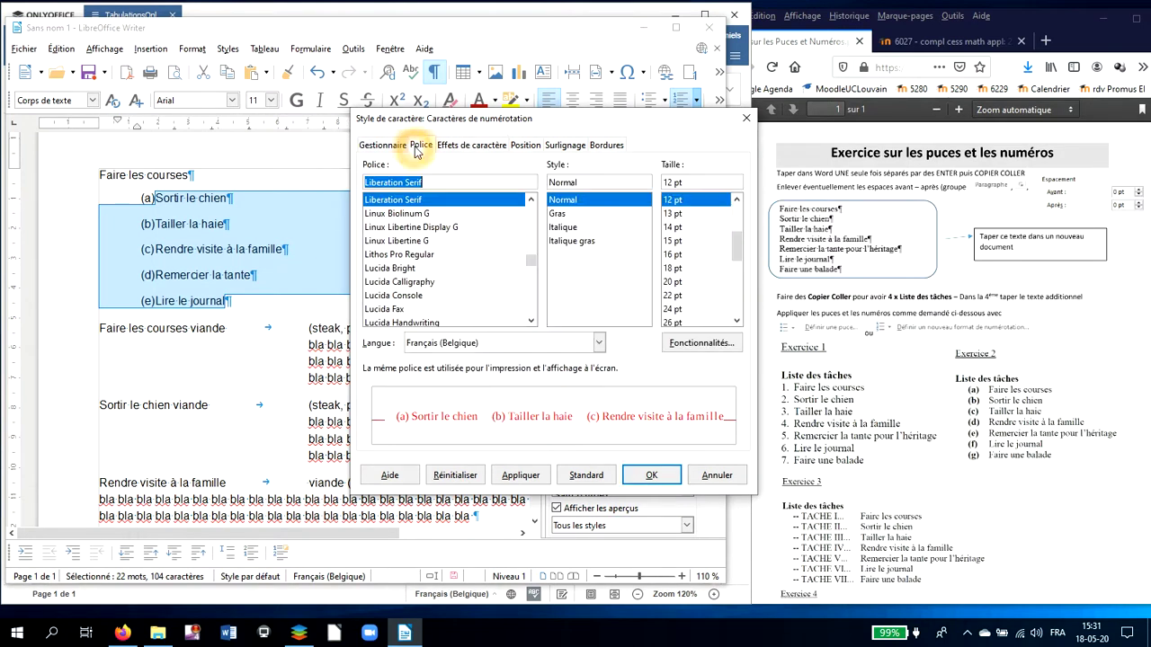
pyautogui.click(670, 228)
pyautogui.click(554, 214)
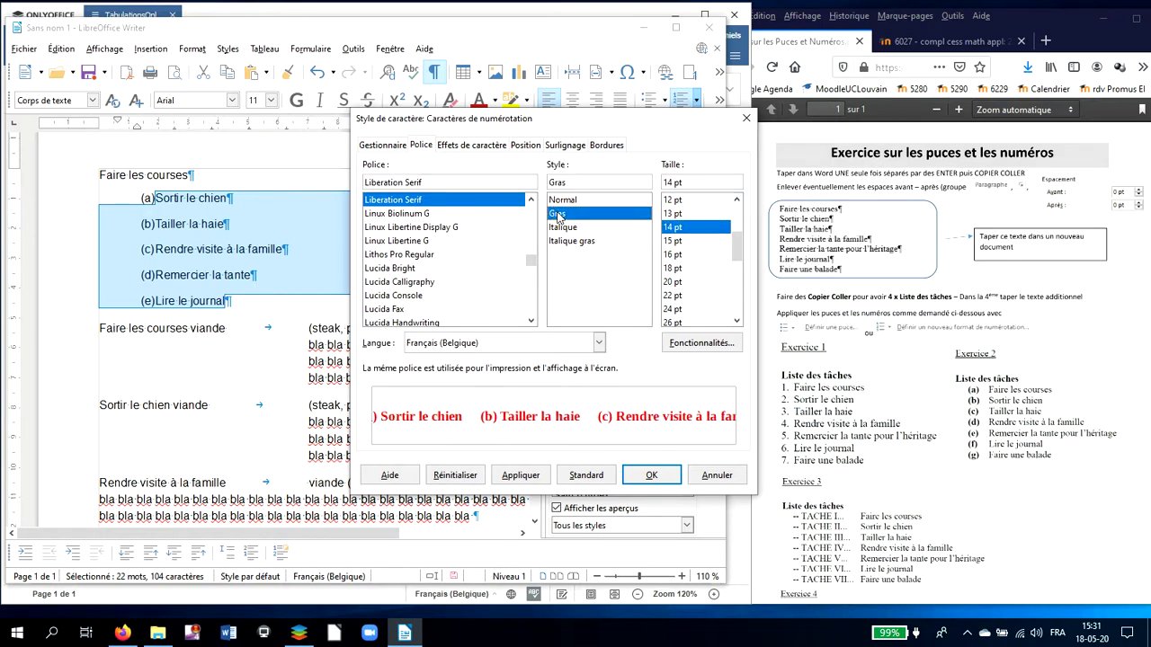
pyautogui.click(650, 477)
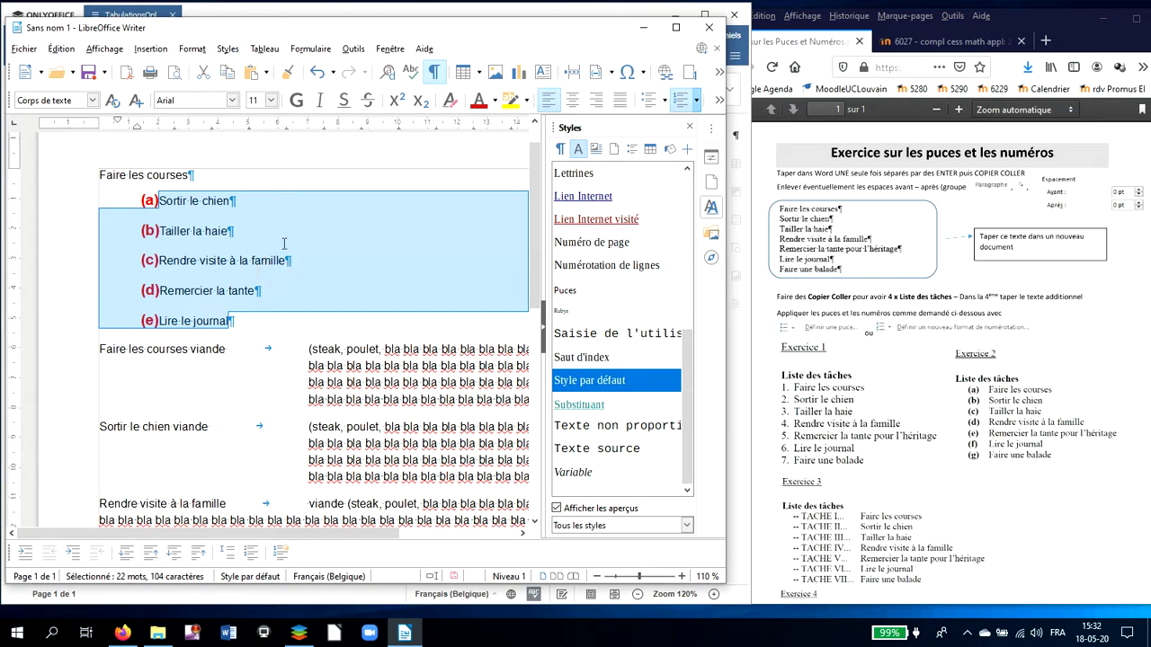
# - Examine the predefined bullets, the numbering presets and the custom level 1 settings available for the selected list
pyautogui.click(664, 100)
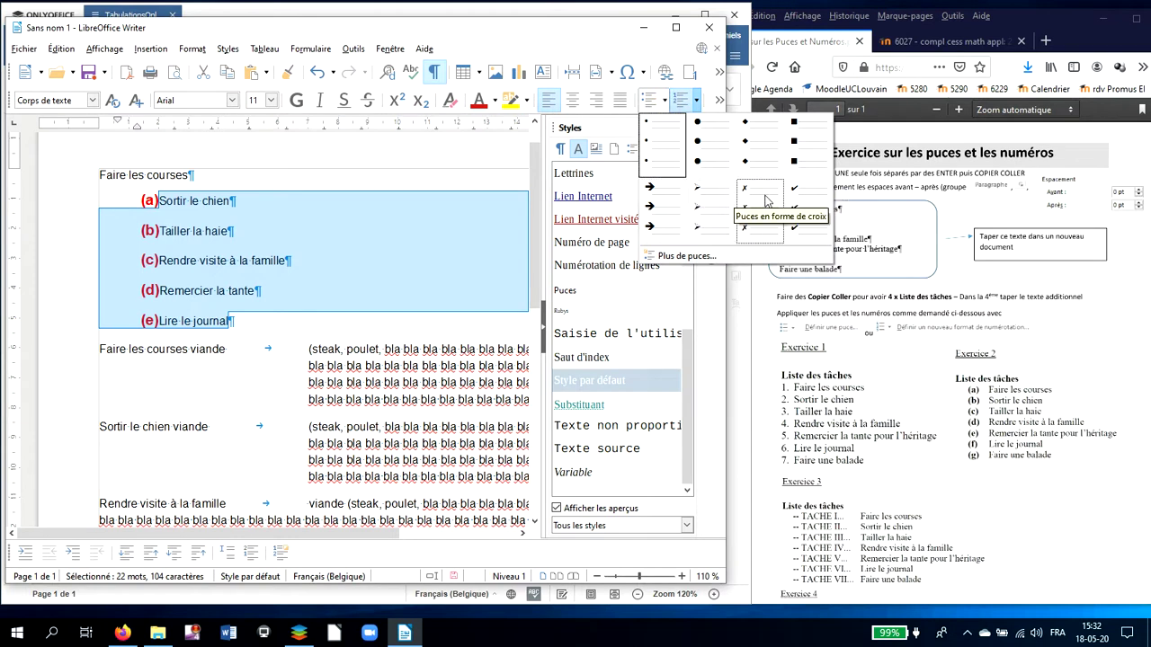
pyautogui.click(679, 257)
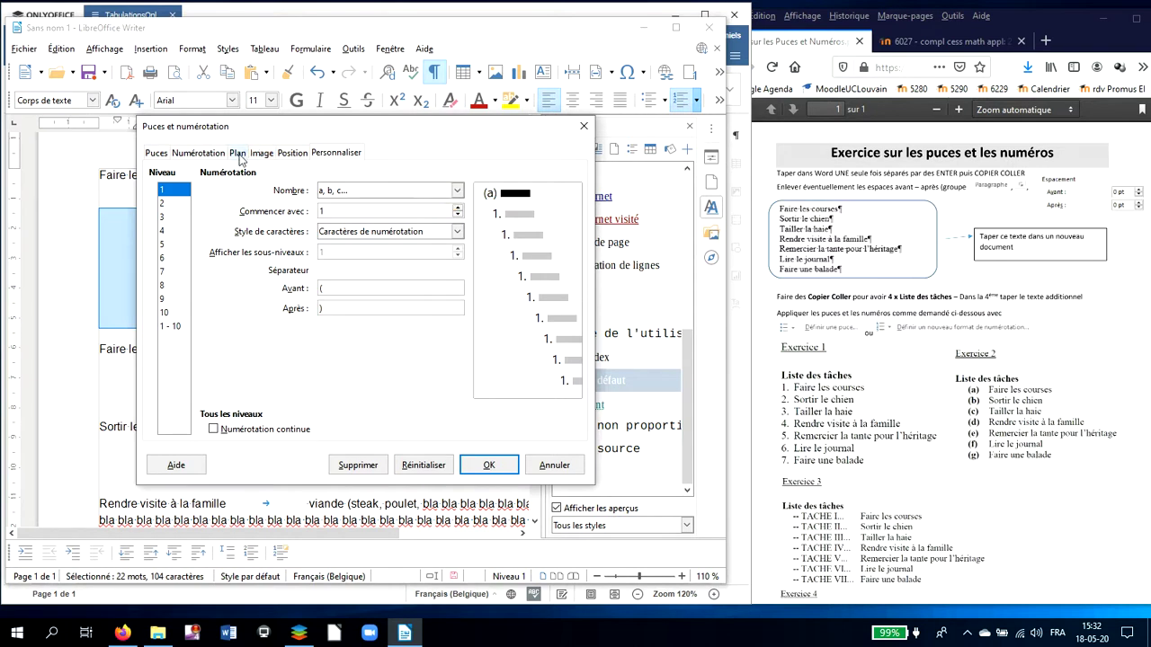
pyautogui.click(185, 156)
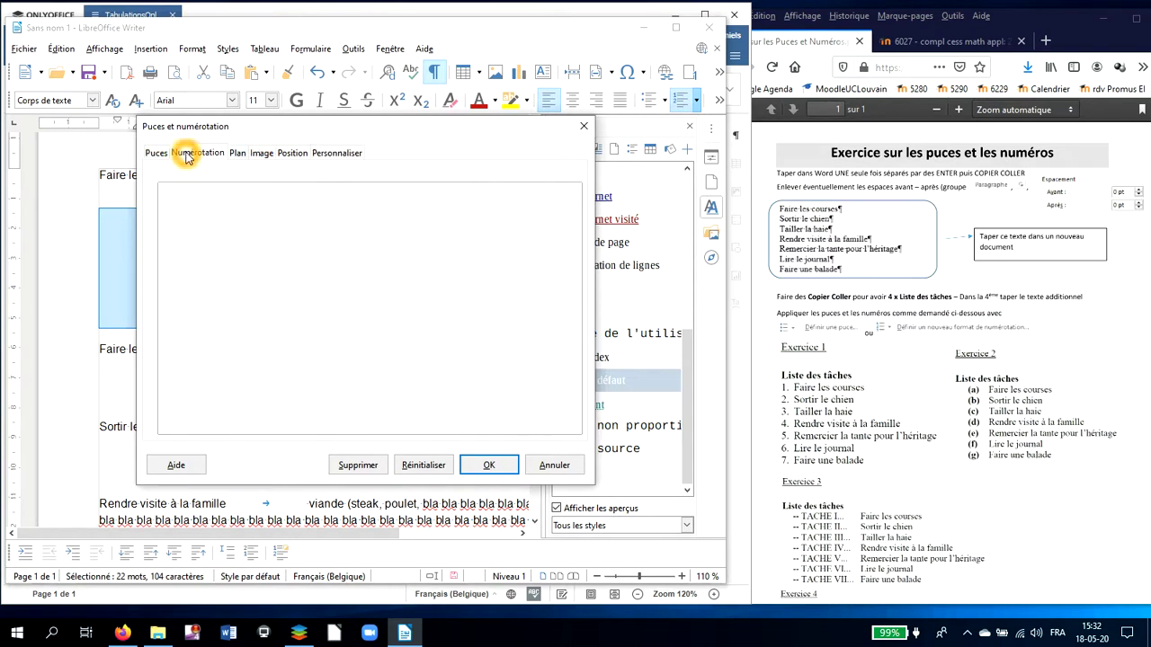
pyautogui.click(159, 154)
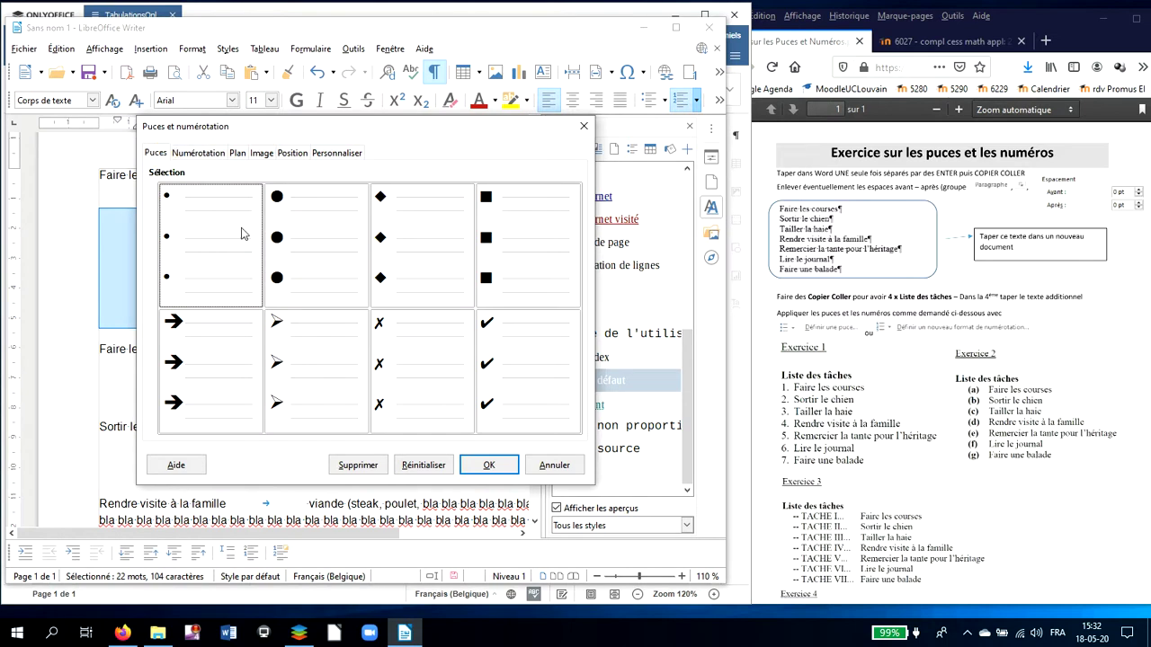
pyautogui.click(337, 155)
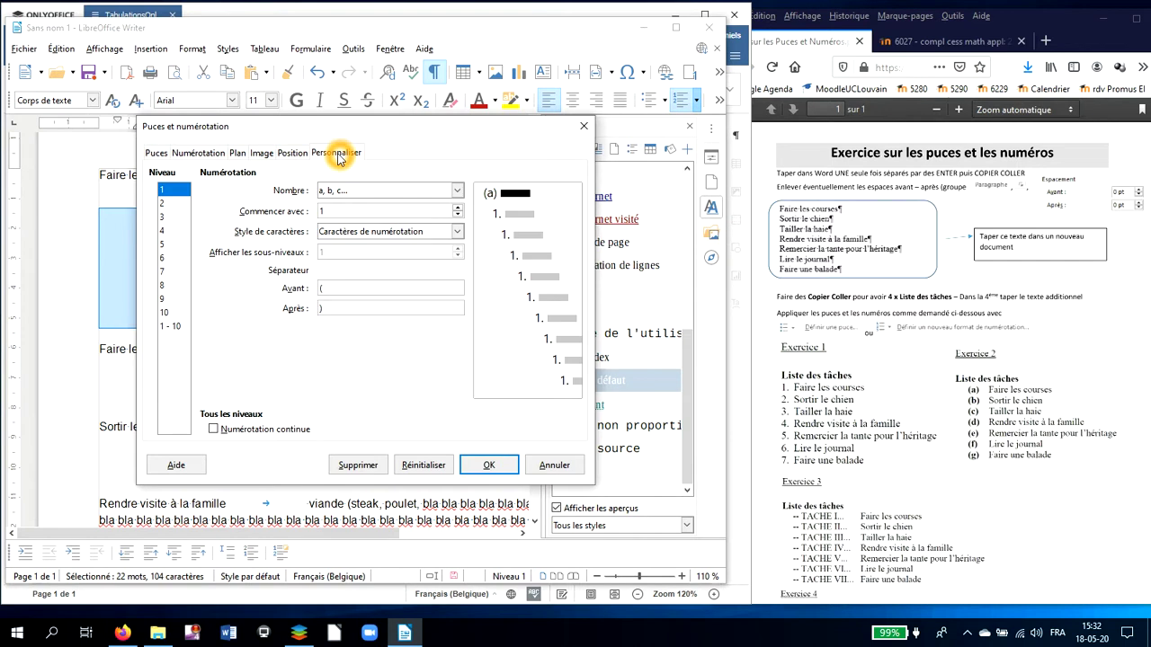
pyautogui.click(383, 209)
pyautogui.click(457, 192)
pyautogui.click(449, 208)
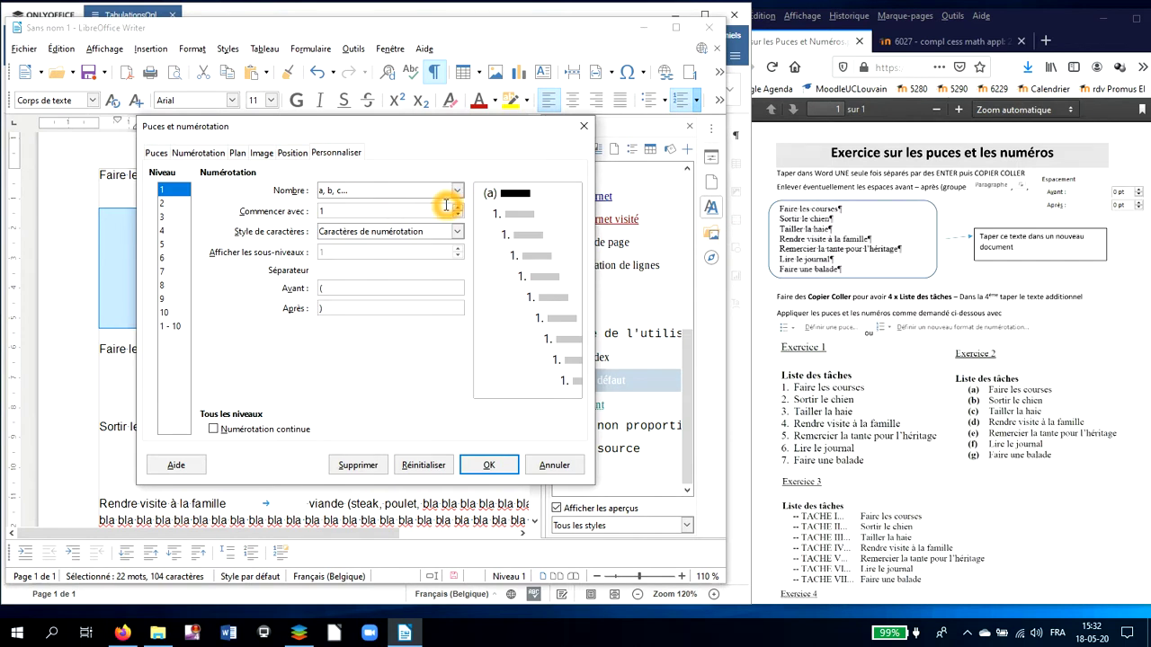
pyautogui.click(185, 152)
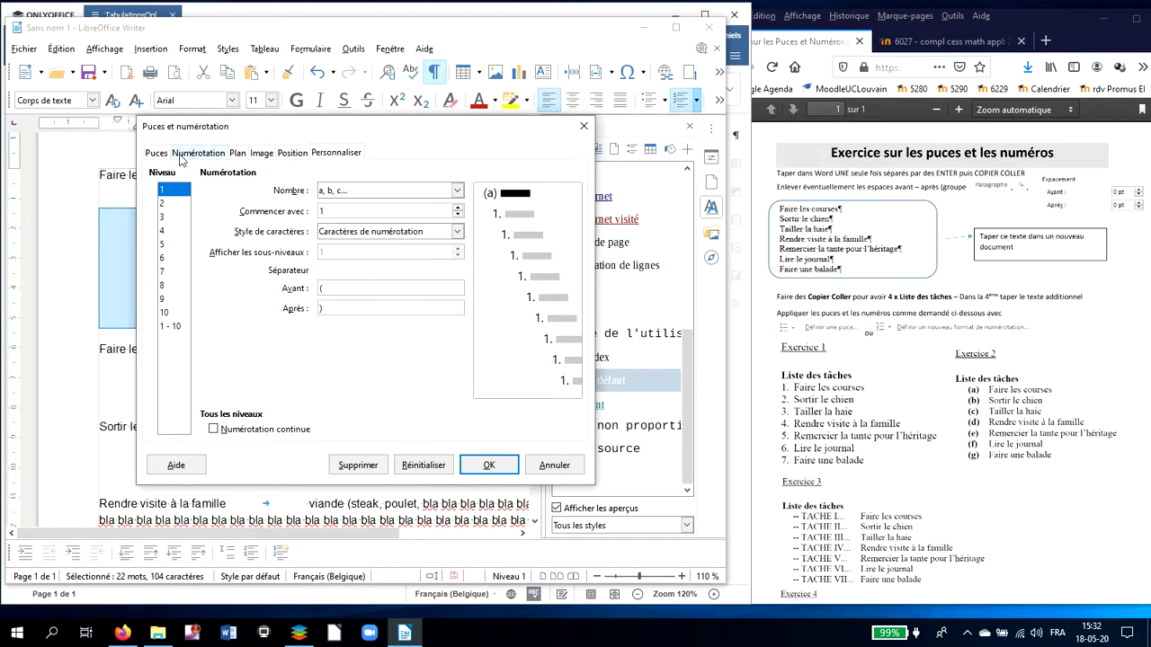
pyautogui.click(160, 157)
pyautogui.click(160, 159)
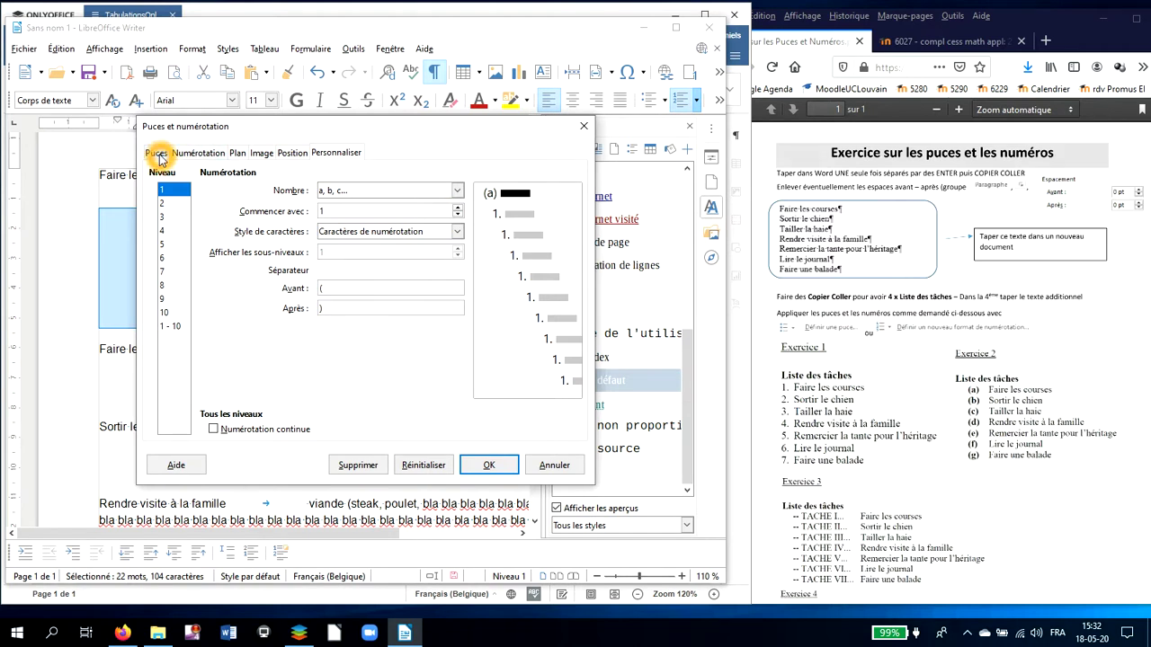
pyautogui.click(159, 156)
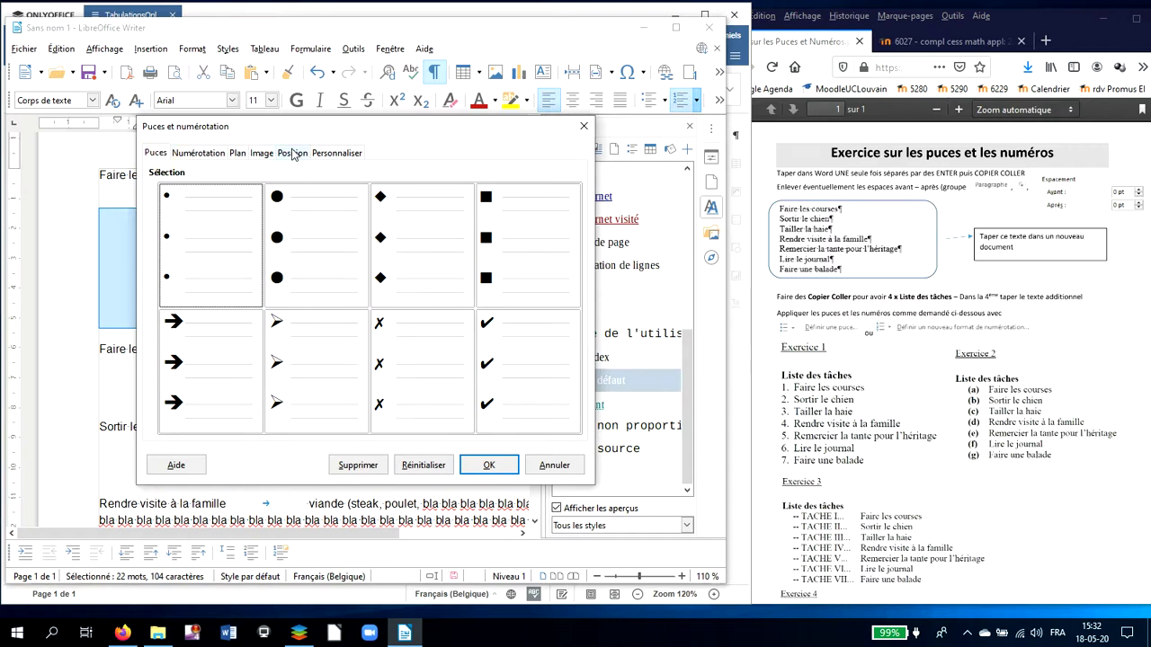
pyautogui.click(317, 156)
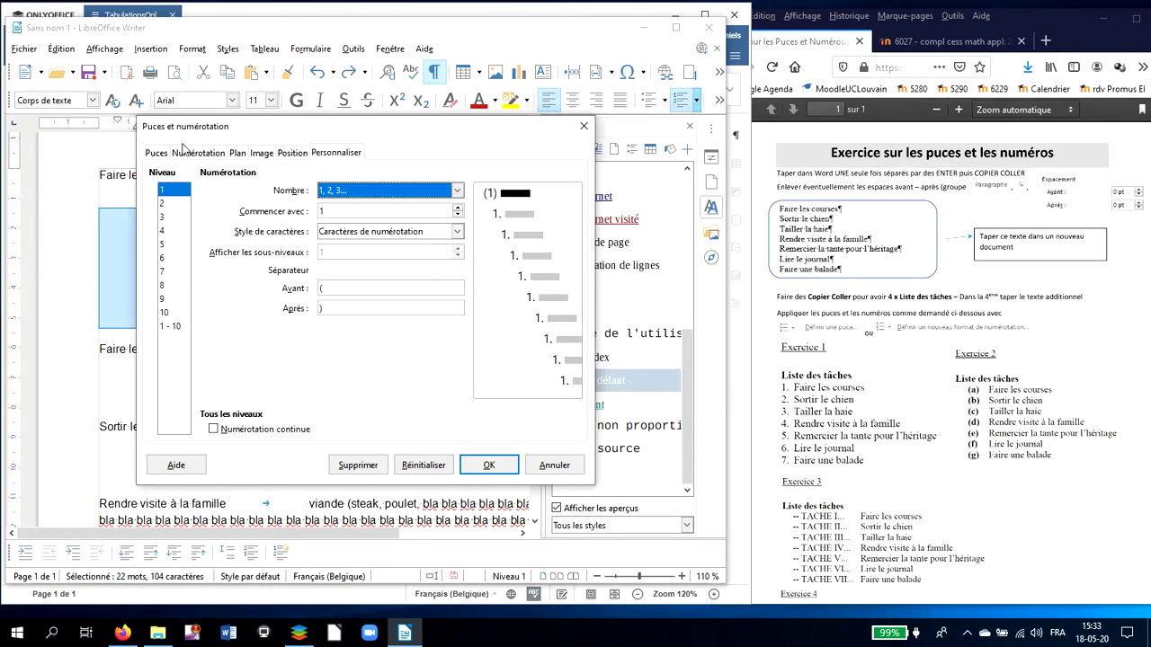
# - Move the bullets and numbering dialog aside to reveal the list and set the level 1 number type to Puce
pyautogui.moveTo(274, 134); pyautogui.dragTo(395, 144)
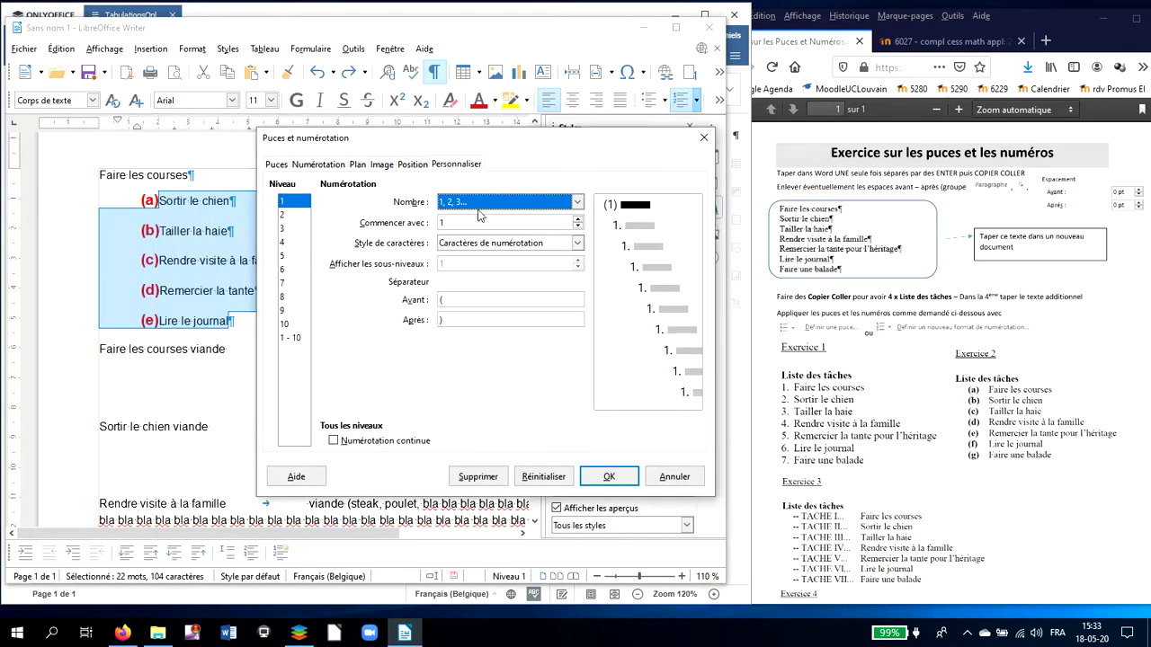
pyautogui.click(578, 206)
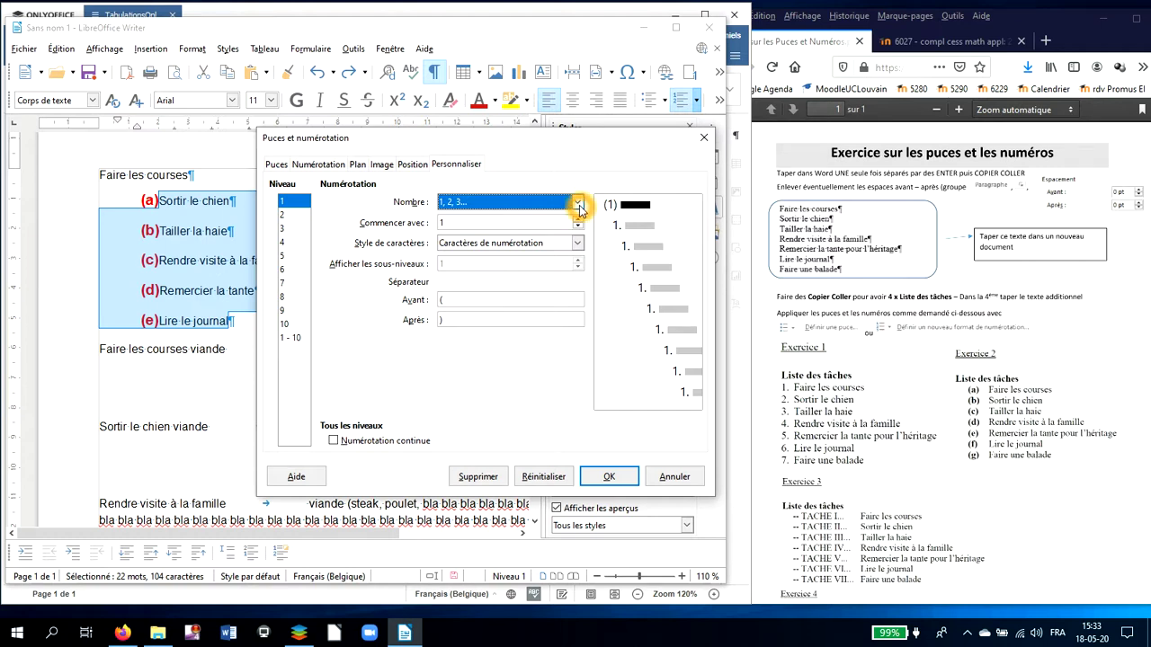
pyautogui.moveTo(580, 270); pyautogui.dragTo(585, 227)
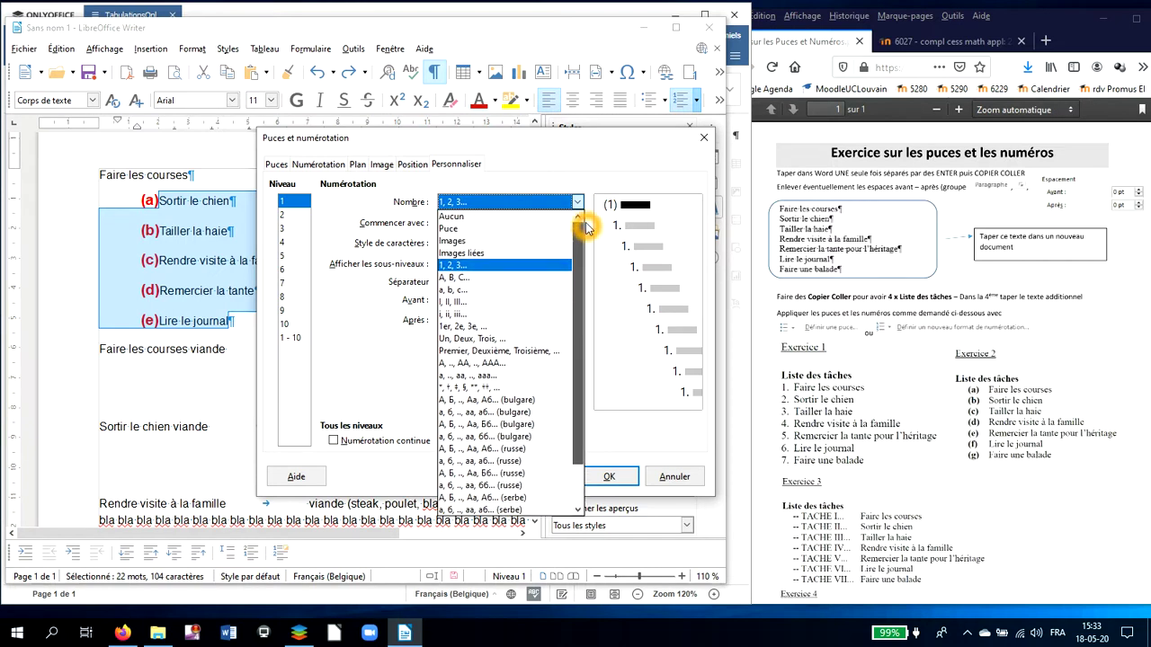
pyautogui.click(521, 232)
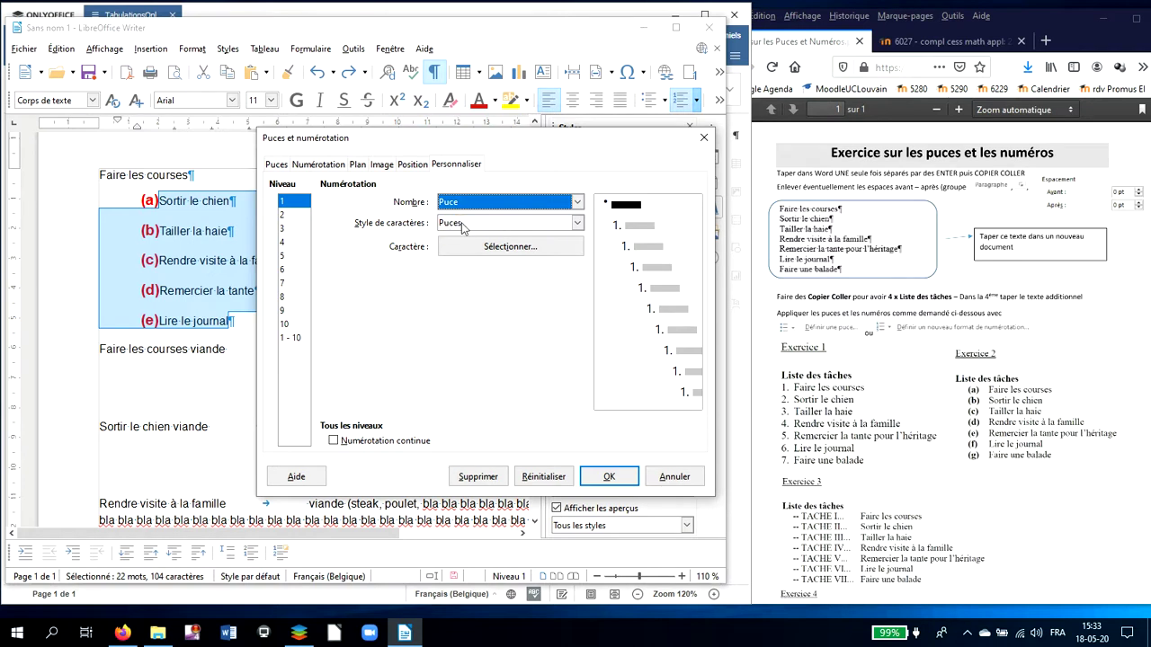
# - Choose the right-pointing hand (U+F046) from the Wingdings font as the level 1 bullet character and apply it to the list
pyautogui.click(503, 248)
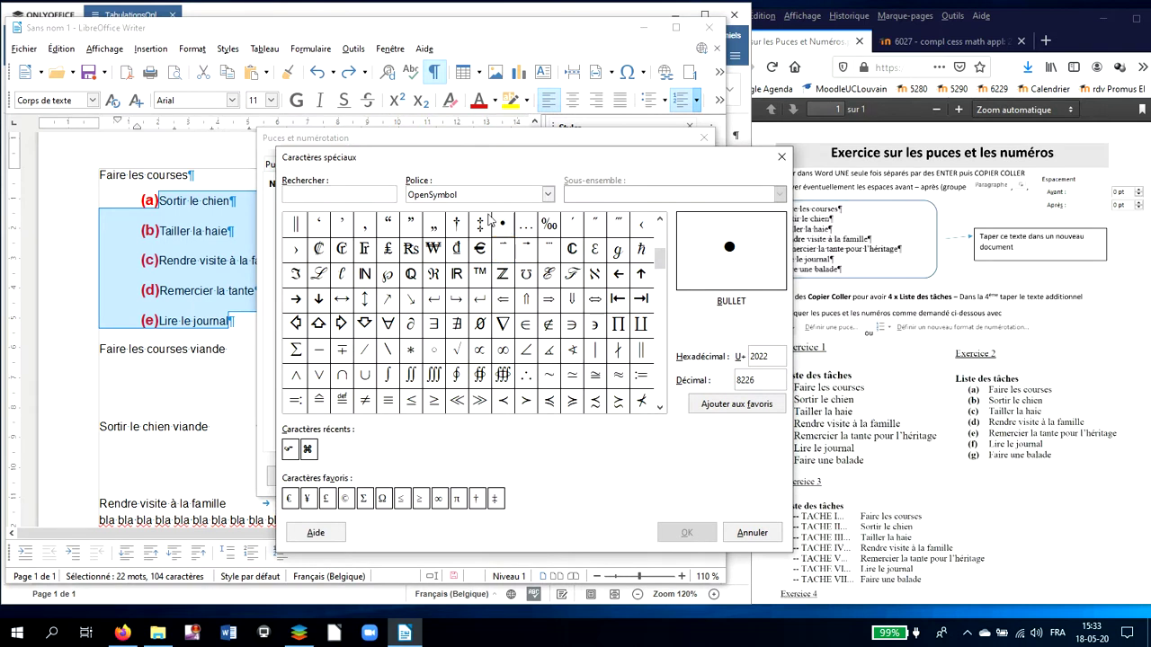
pyautogui.moveTo(526, 167); pyautogui.dragTo(778, 156)
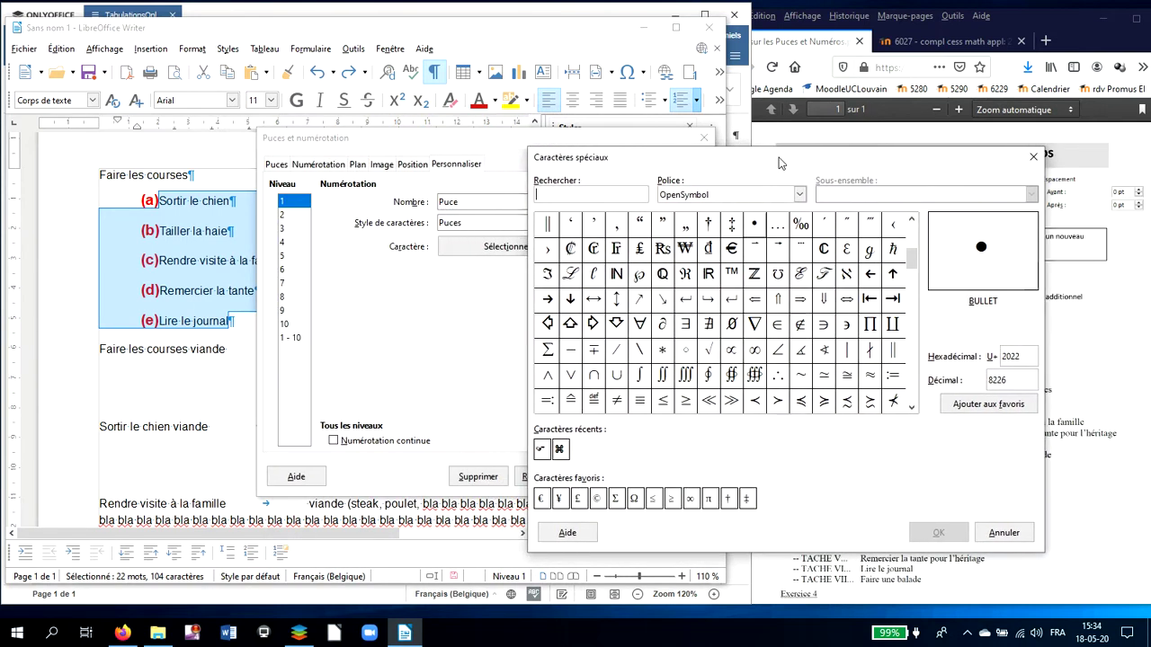
pyautogui.click(796, 199)
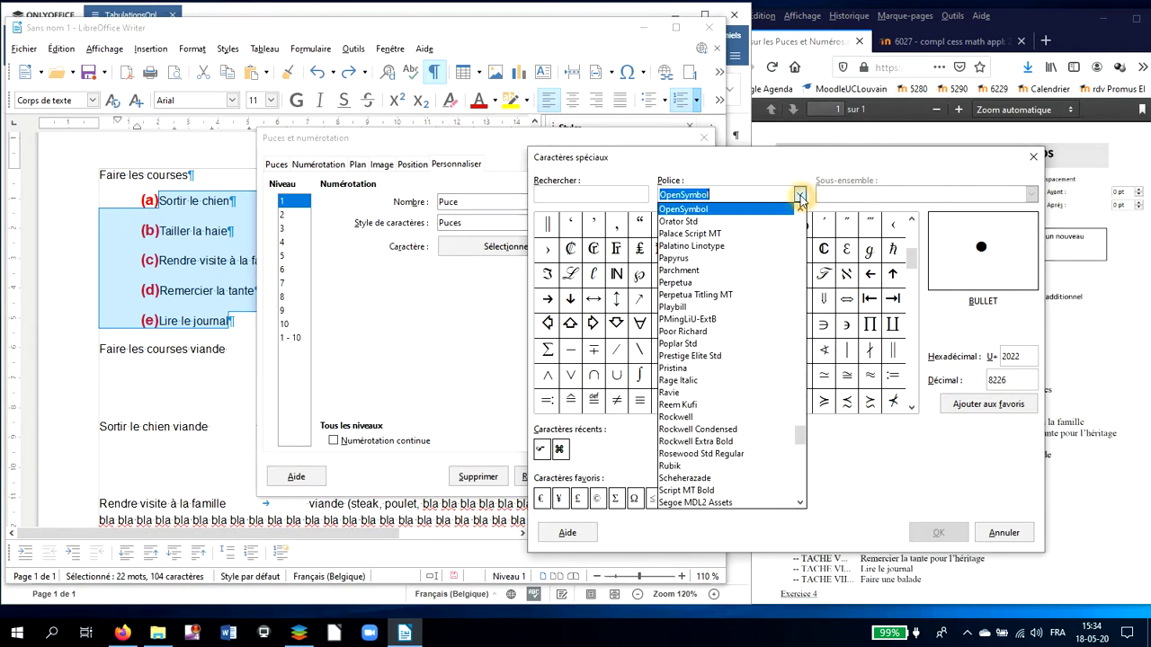
pyautogui.scroll(-7, 760, 333)
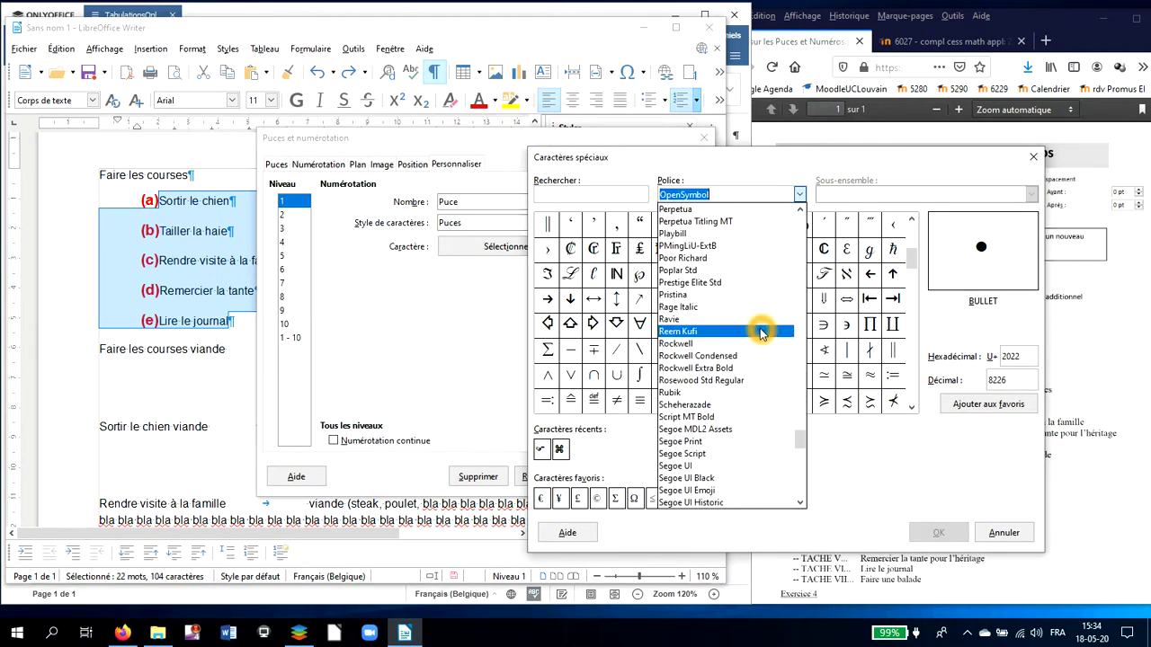
pyautogui.scroll(-2, 760, 340)
pyautogui.scroll(-15, 760, 339)
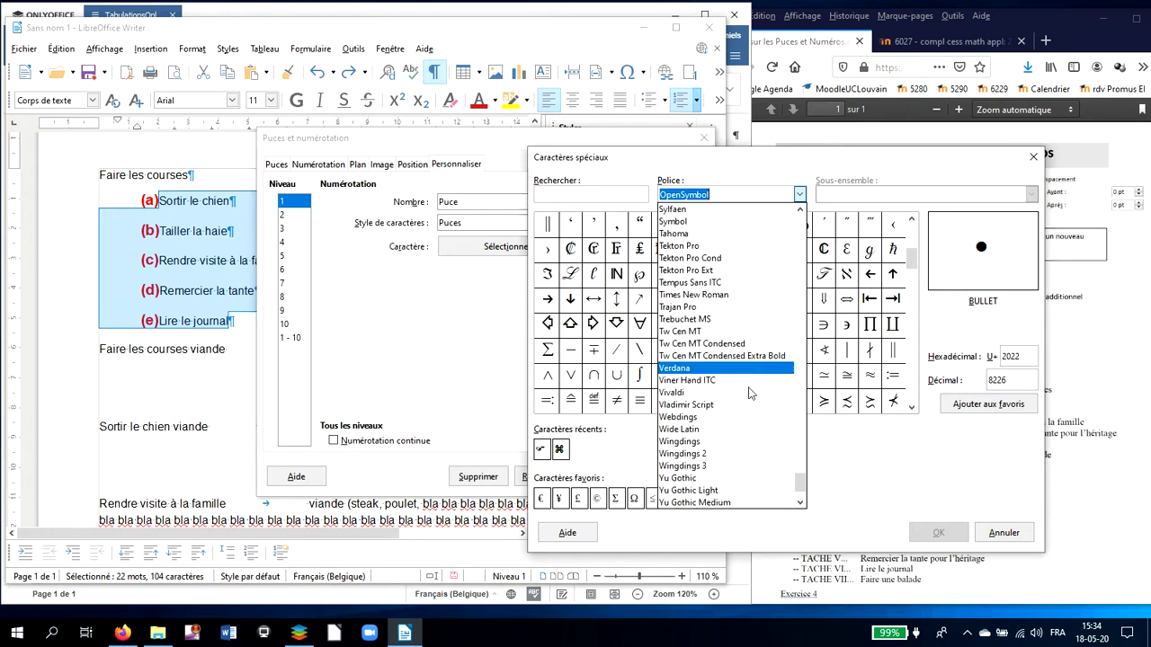
pyautogui.click(745, 441)
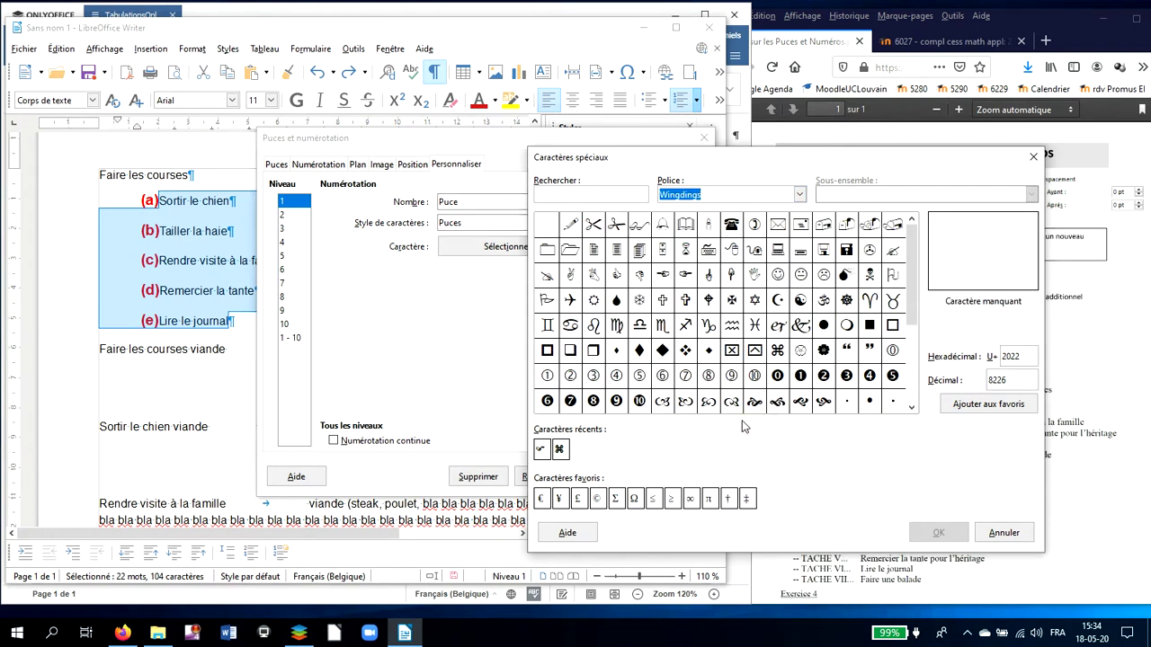
pyautogui.click(683, 276)
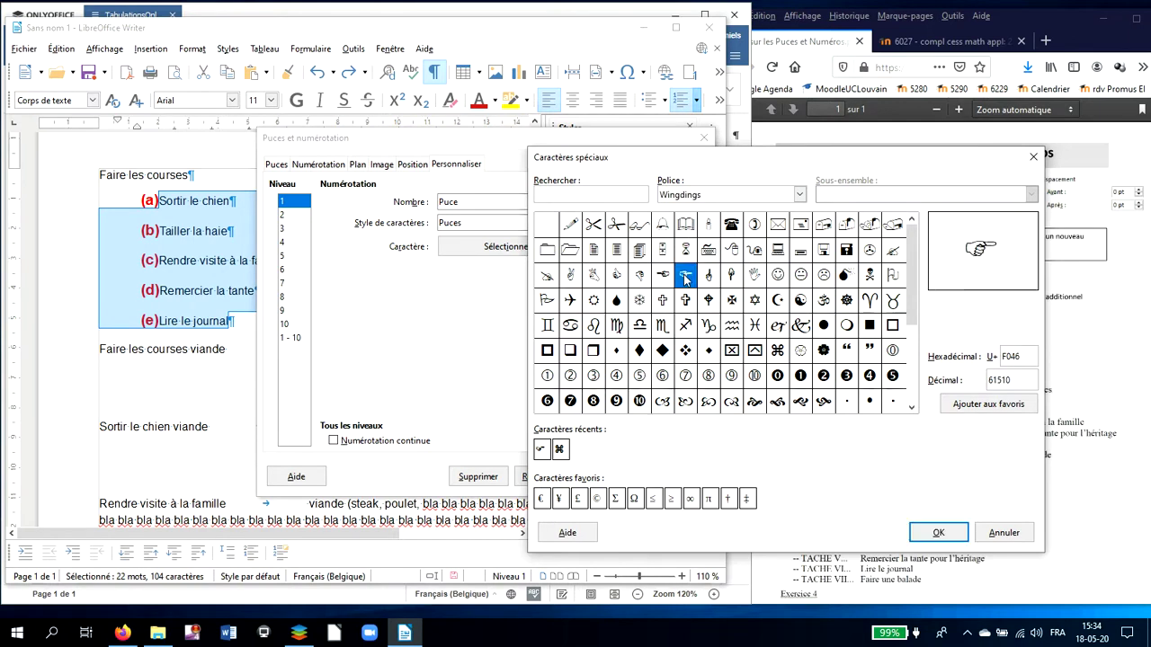
pyautogui.click(938, 532)
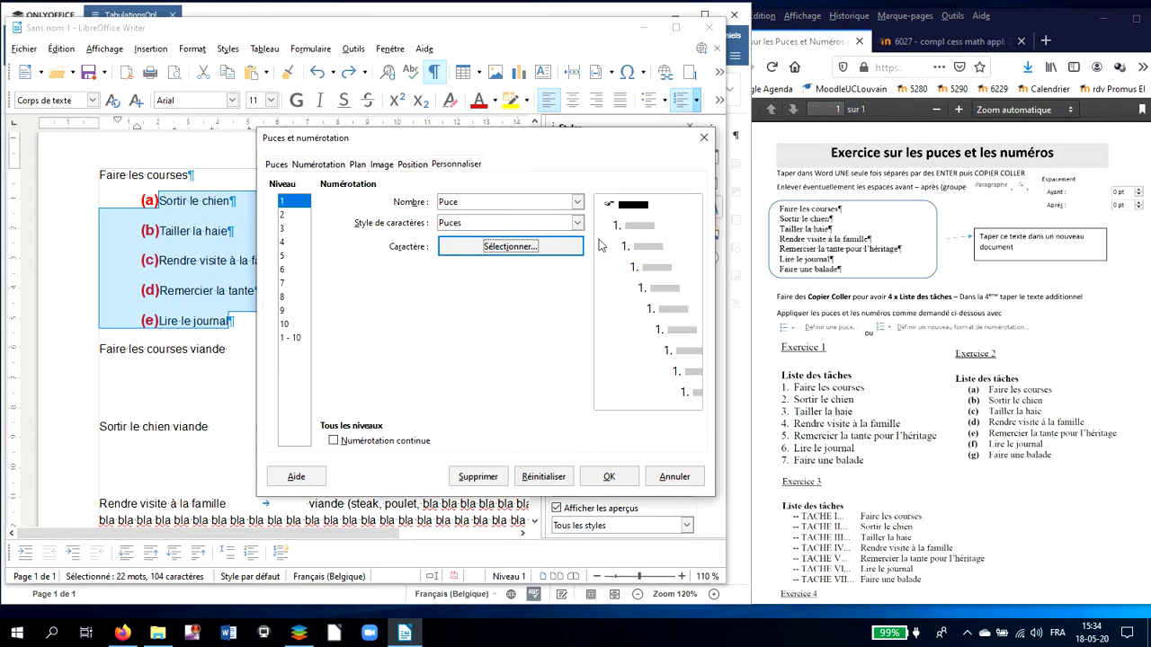
pyautogui.click(622, 478)
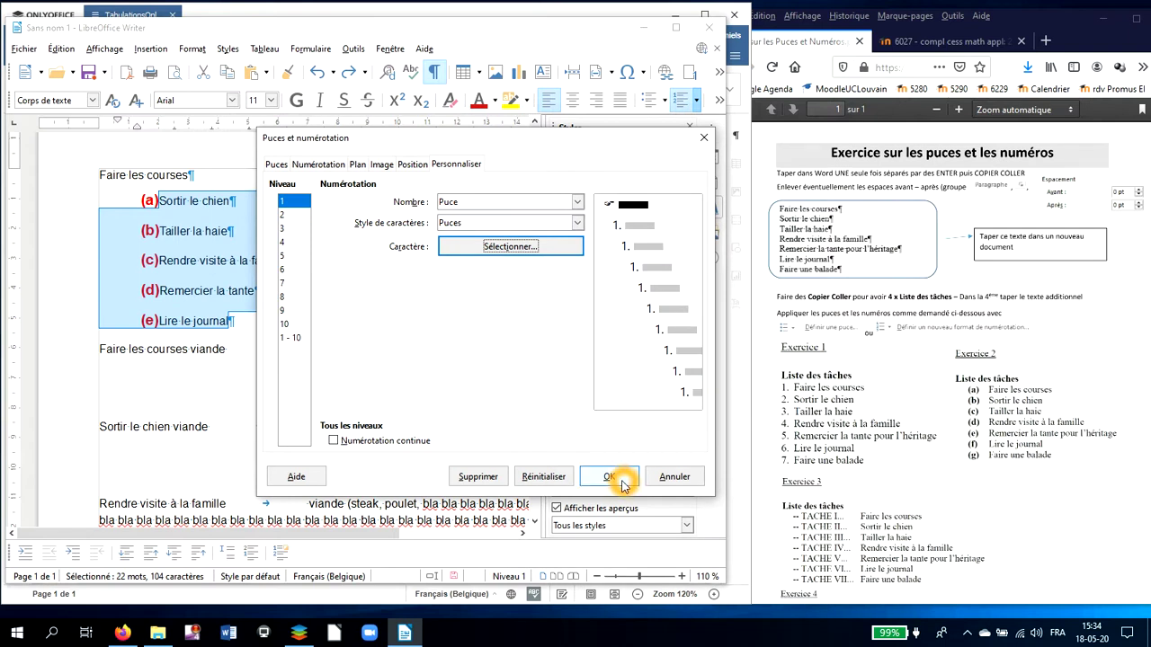
pyautogui.click(622, 481)
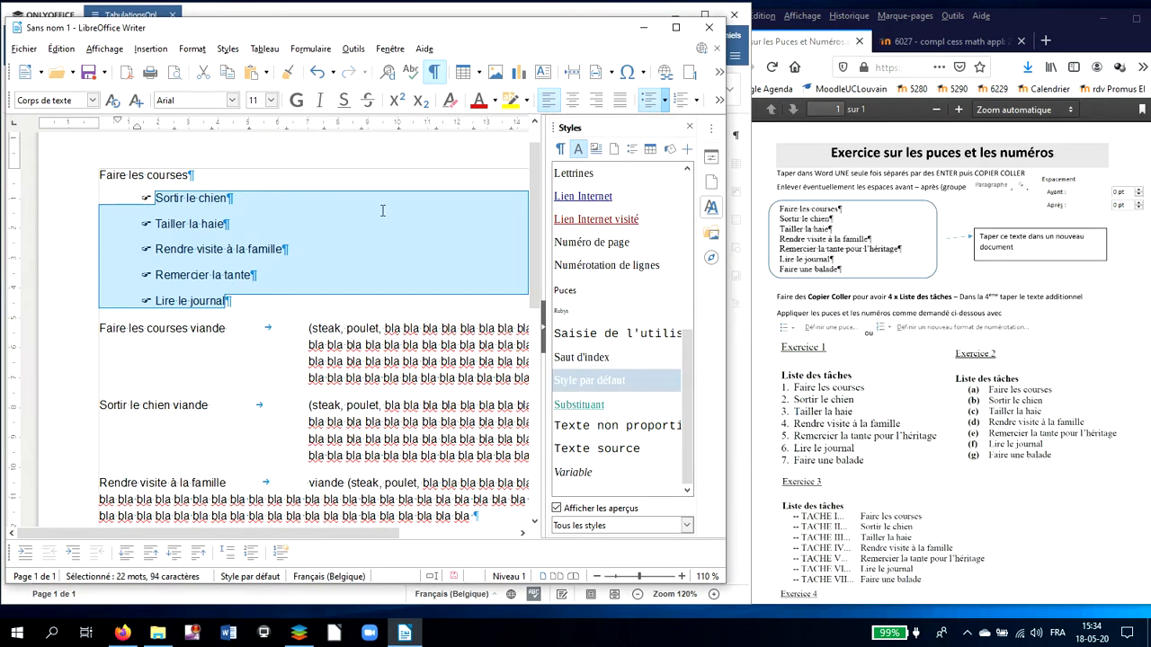
# - Select the "Puces" character style, and close and redisplay the list of styles
pyautogui.click(573, 297)
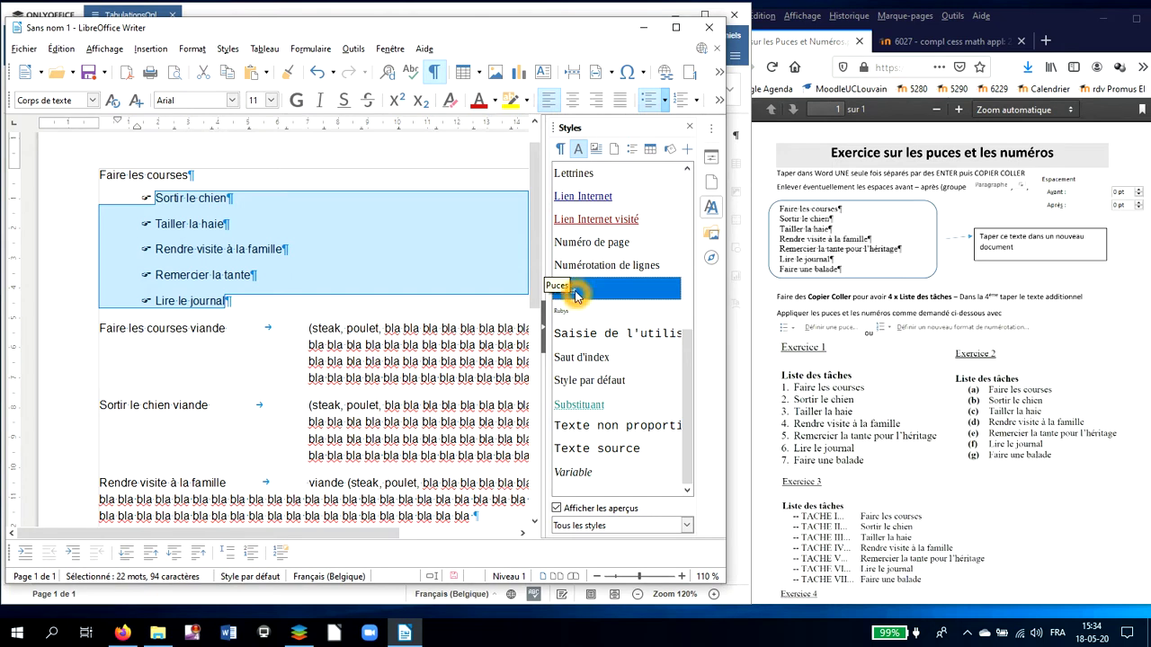
pyautogui.click(710, 130)
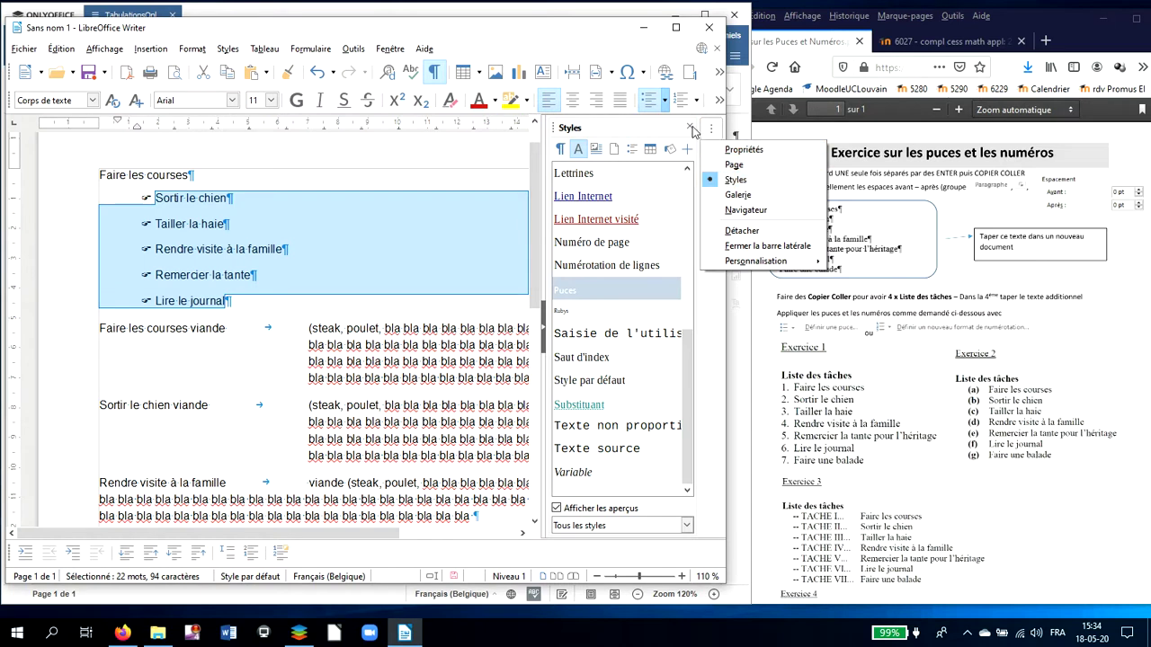
pyautogui.click(692, 131)
pyautogui.click(692, 132)
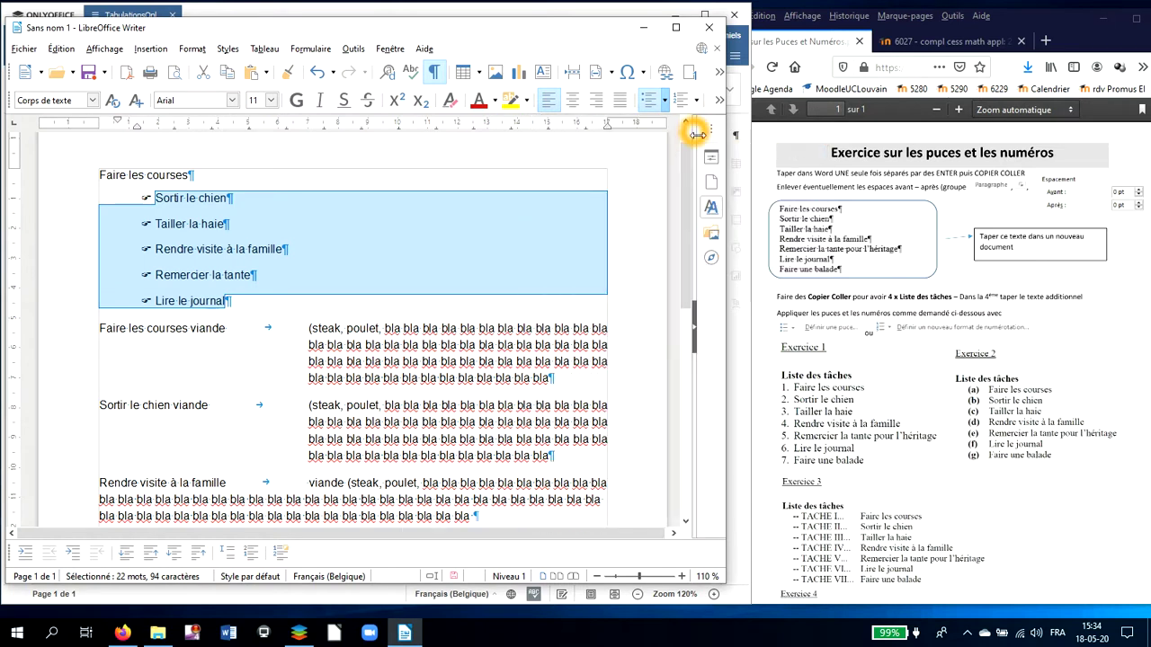
pyautogui.click(711, 207)
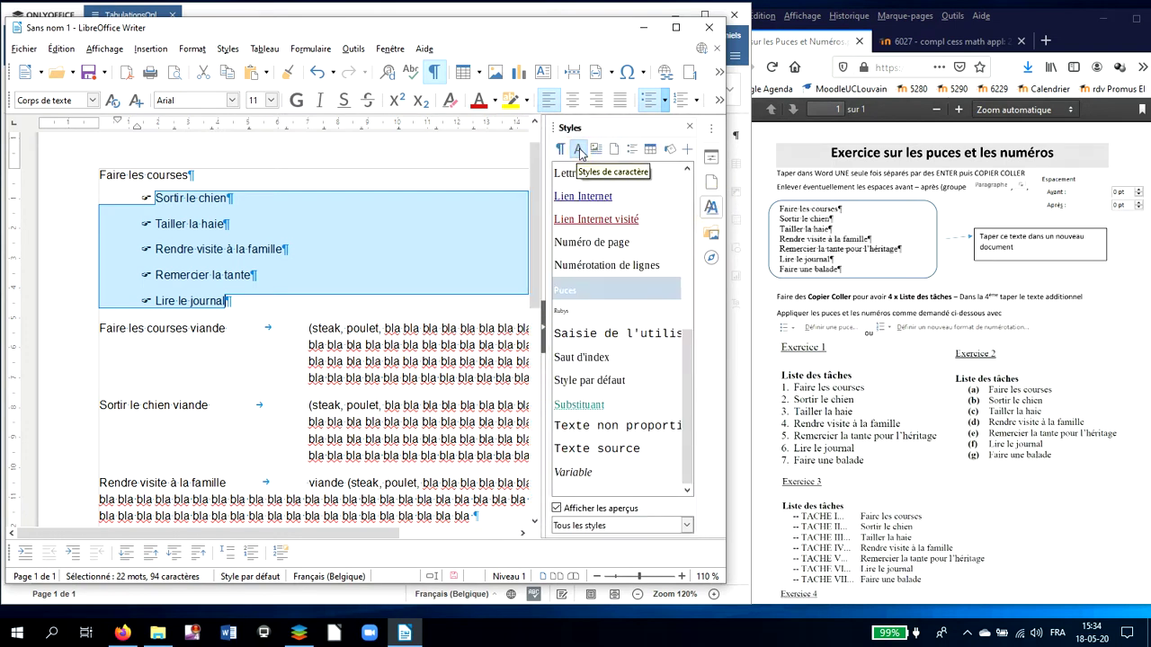
# - Set the "Puces" character style to 16 pt with a red font colour, and close the list of styles
pyautogui.rightClick(587, 295)
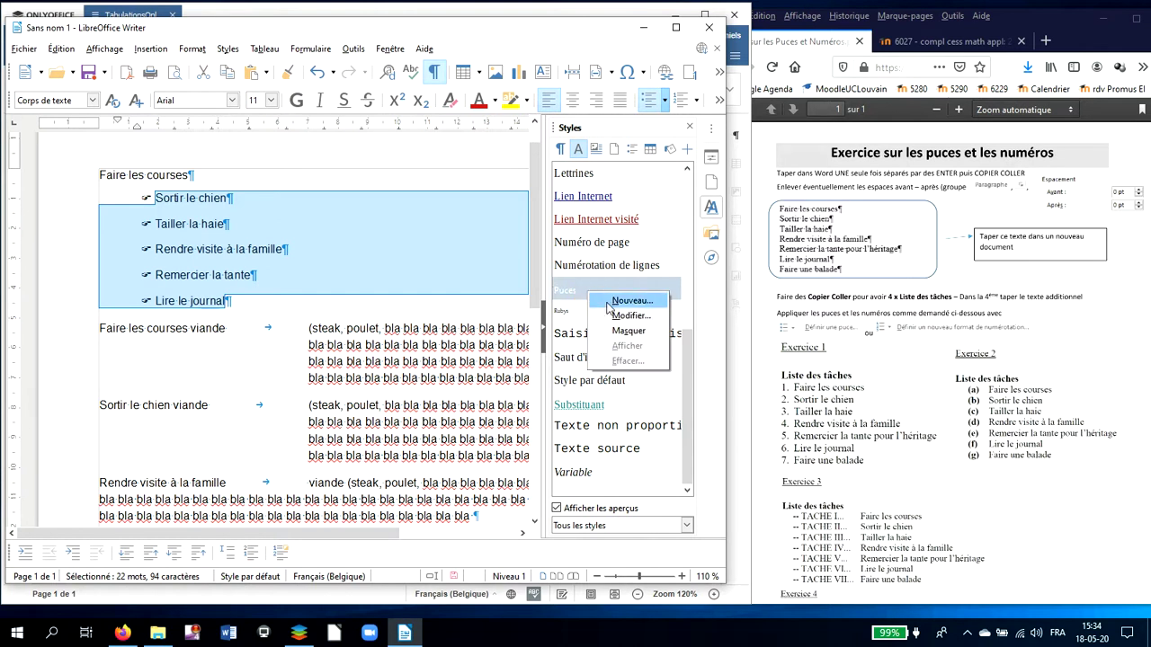
pyautogui.click(617, 317)
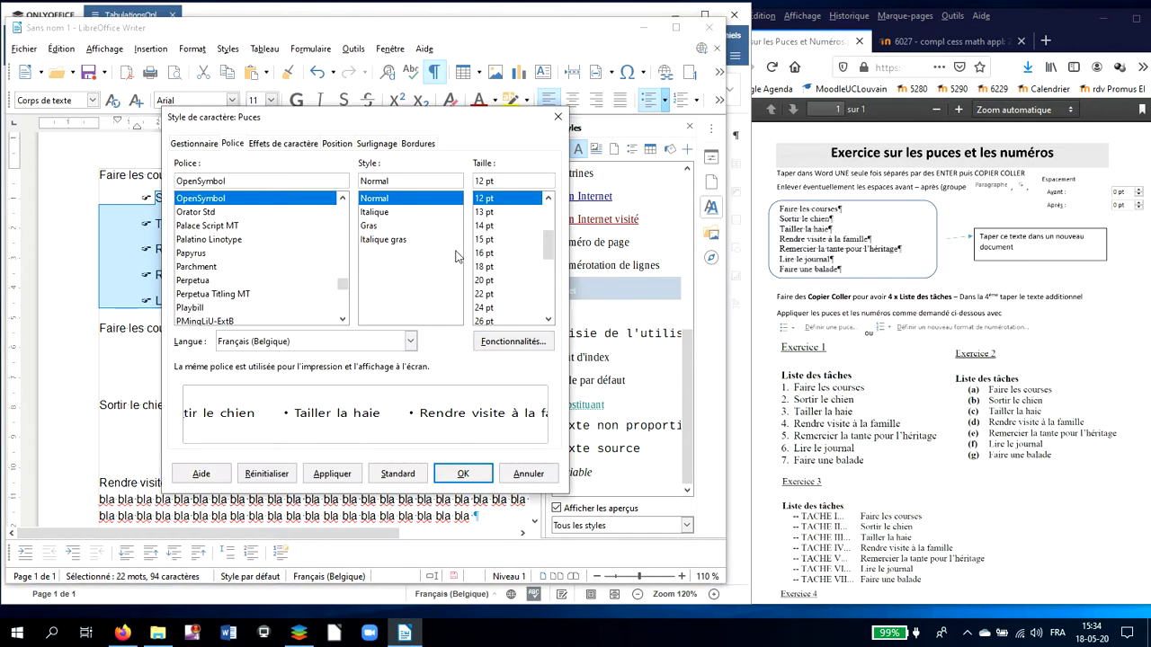
pyautogui.click(477, 254)
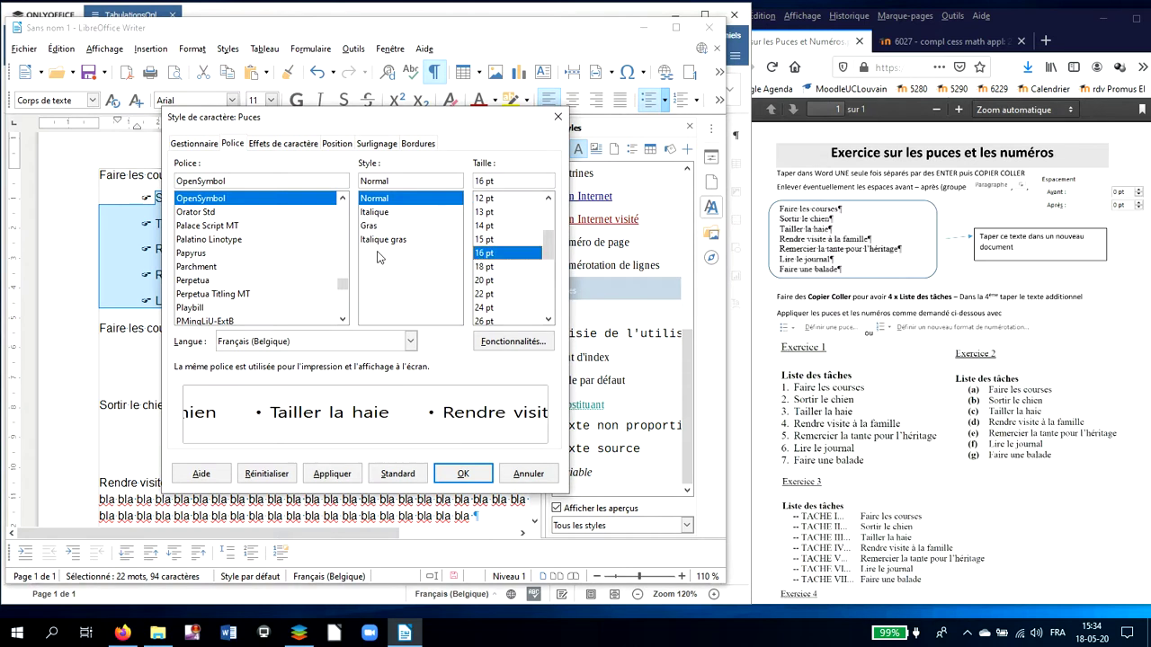
pyautogui.click(257, 145)
pyautogui.click(272, 149)
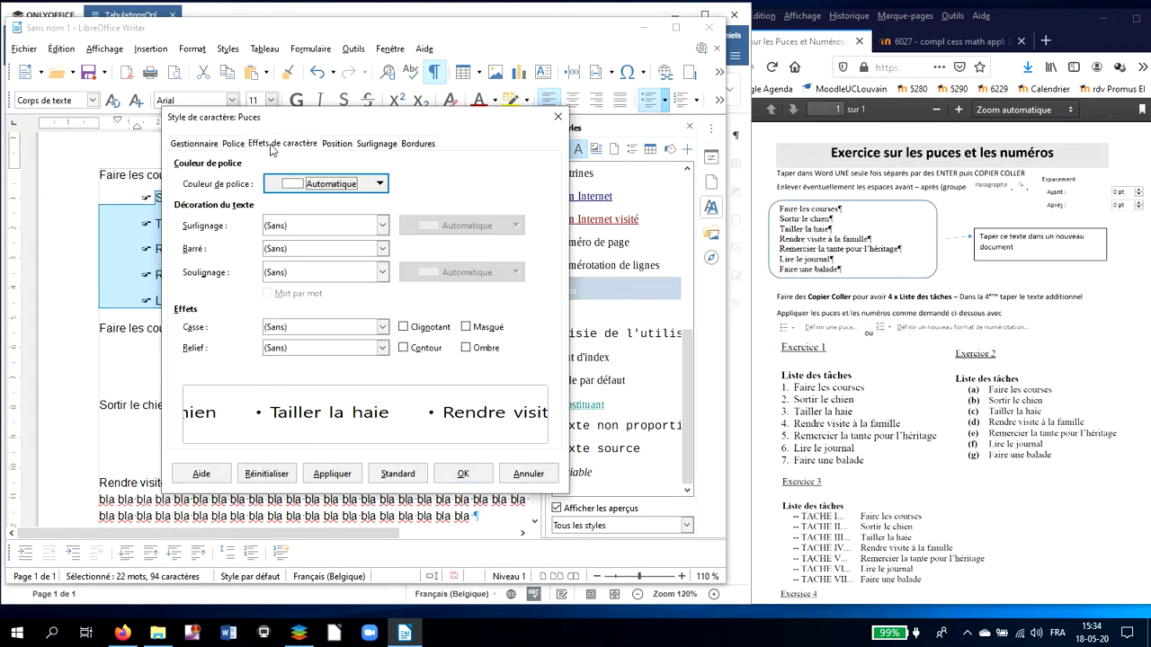
pyautogui.click(319, 185)
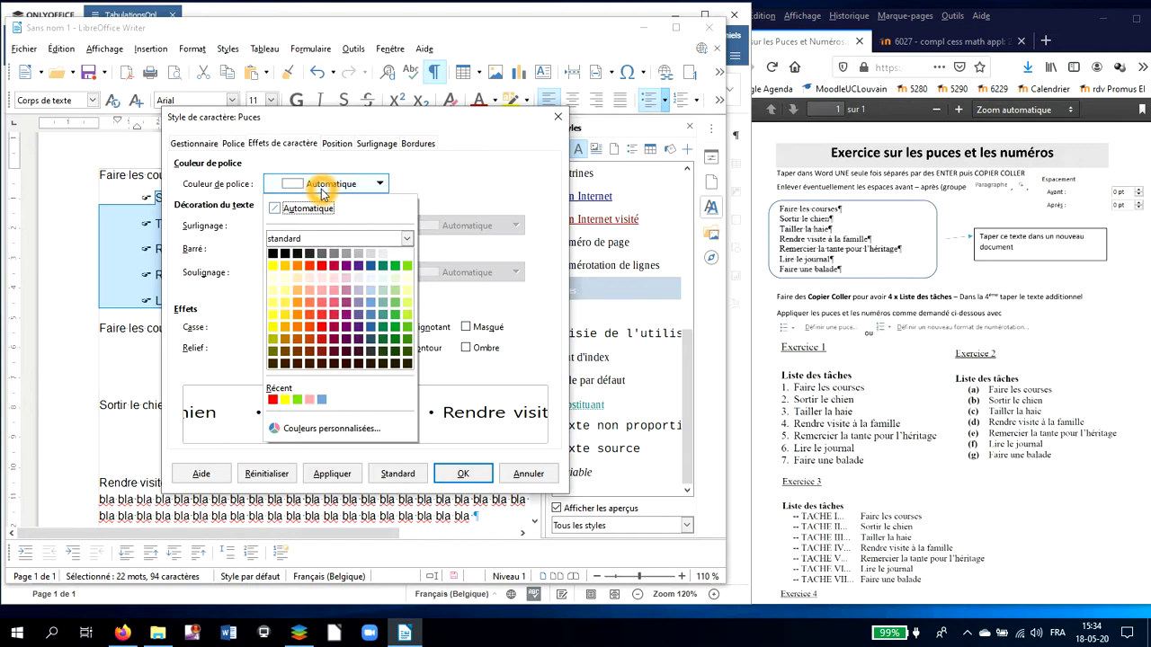
pyautogui.click(321, 265)
pyautogui.click(463, 475)
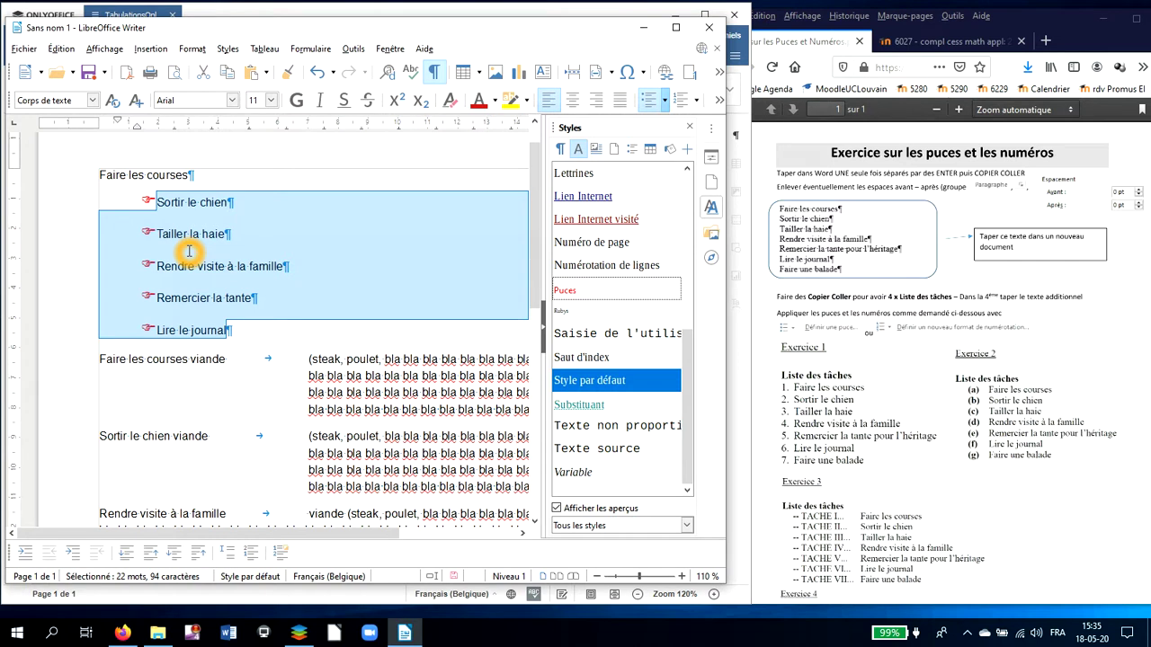
pyautogui.click(297, 359)
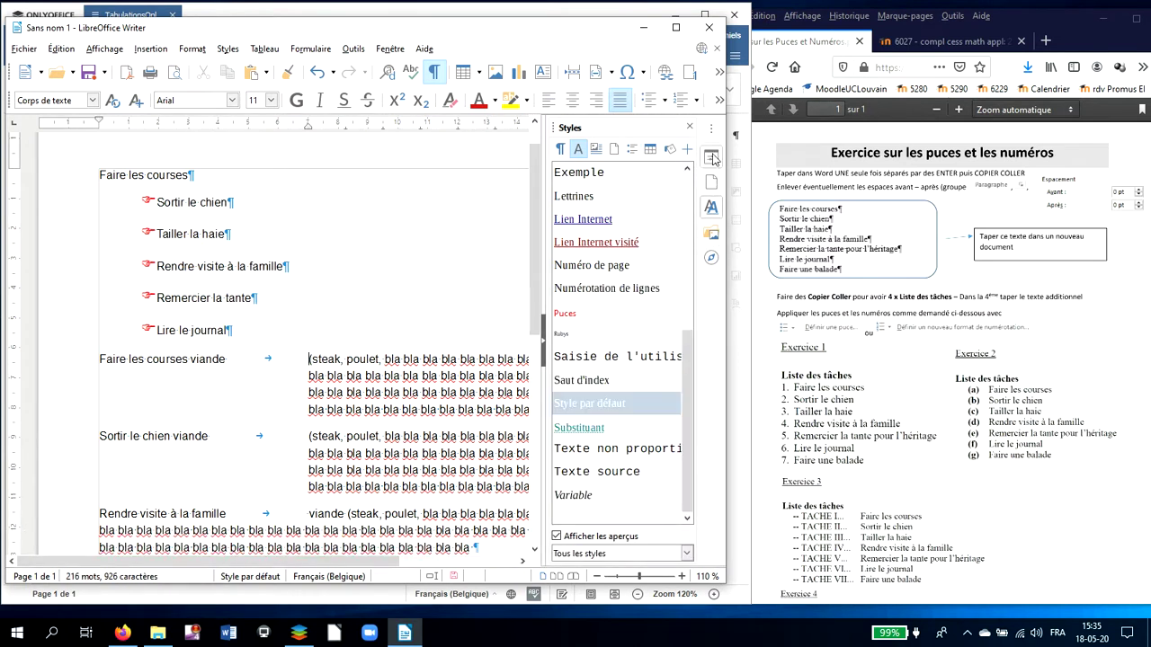
pyautogui.click(689, 126)
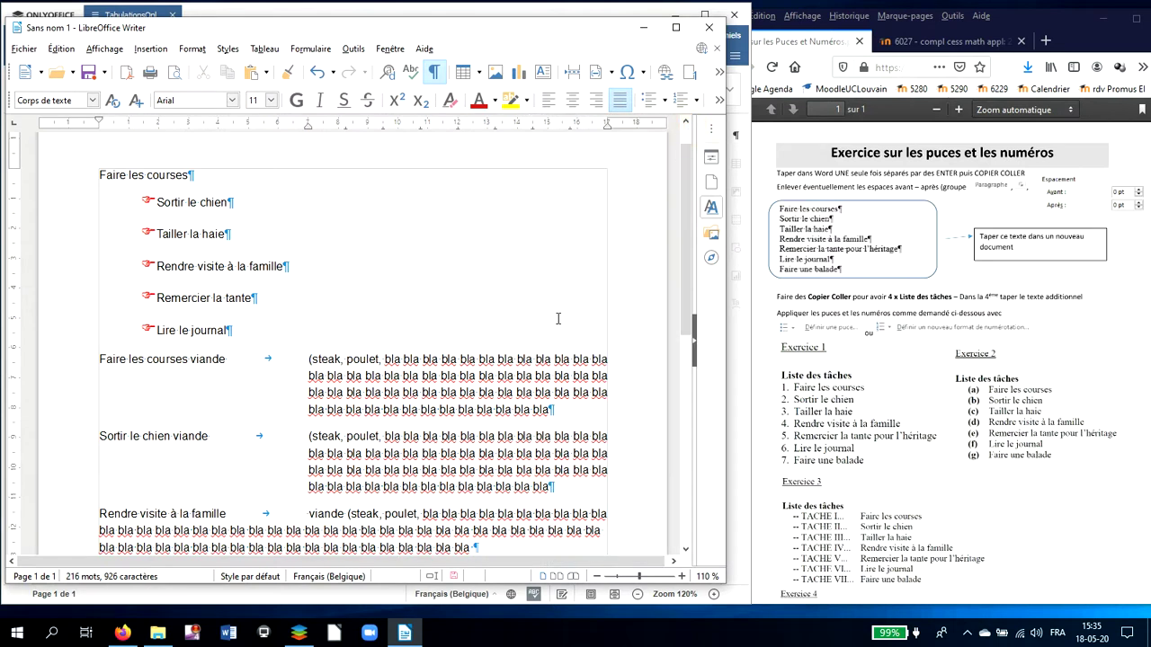
# - Shift the whole hanging indent of the "Faire les courses viande" paragraph so its body text starts at about 8.4 cm
pyautogui.click(495, 371)
pyautogui.click(99, 123)
pyautogui.moveTo(99, 122); pyautogui.dragTo(207, 129)
pyautogui.moveTo(276, 121); pyautogui.dragTo(308, 120)
pyautogui.moveTo(309, 121)
pyautogui.mouseDown()
pyautogui.moveTo(257, 120)
pyautogui.moveTo(316, 122)
pyautogui.mouseUp()
pyautogui.moveTo(109, 119); pyautogui.dragTo(316, 123)
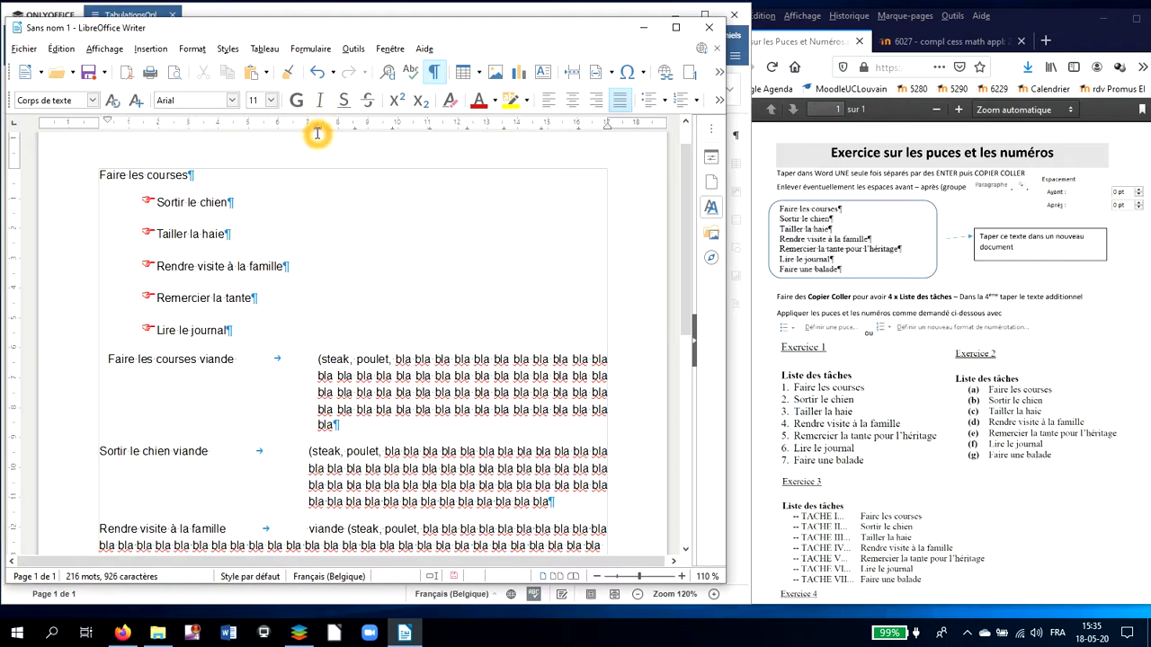
pyautogui.click(385, 376)
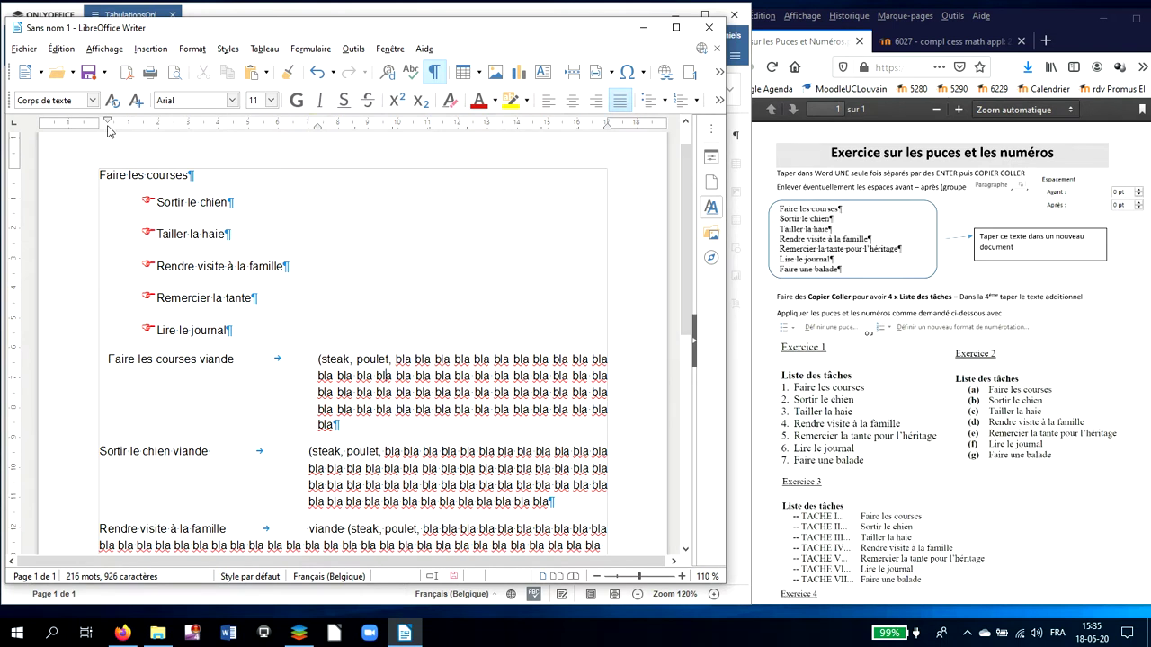
pyautogui.click(107, 122)
pyautogui.moveTo(320, 126)
pyautogui.mouseDown()
pyautogui.moveTo(280, 130)
pyautogui.moveTo(351, 127)
pyautogui.mouseUp()
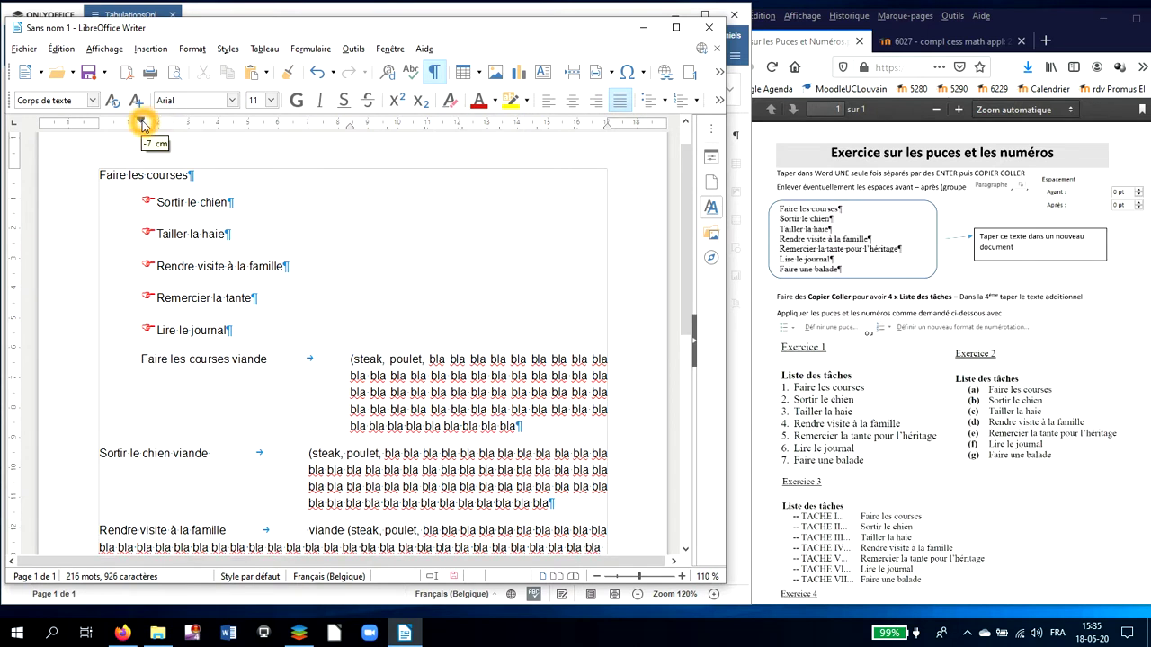
# - Align the first line of the "Faire les courses viande" paragraph with its body text, and return both indents to 0 cm
pyautogui.moveTo(141, 123); pyautogui.dragTo(351, 122)
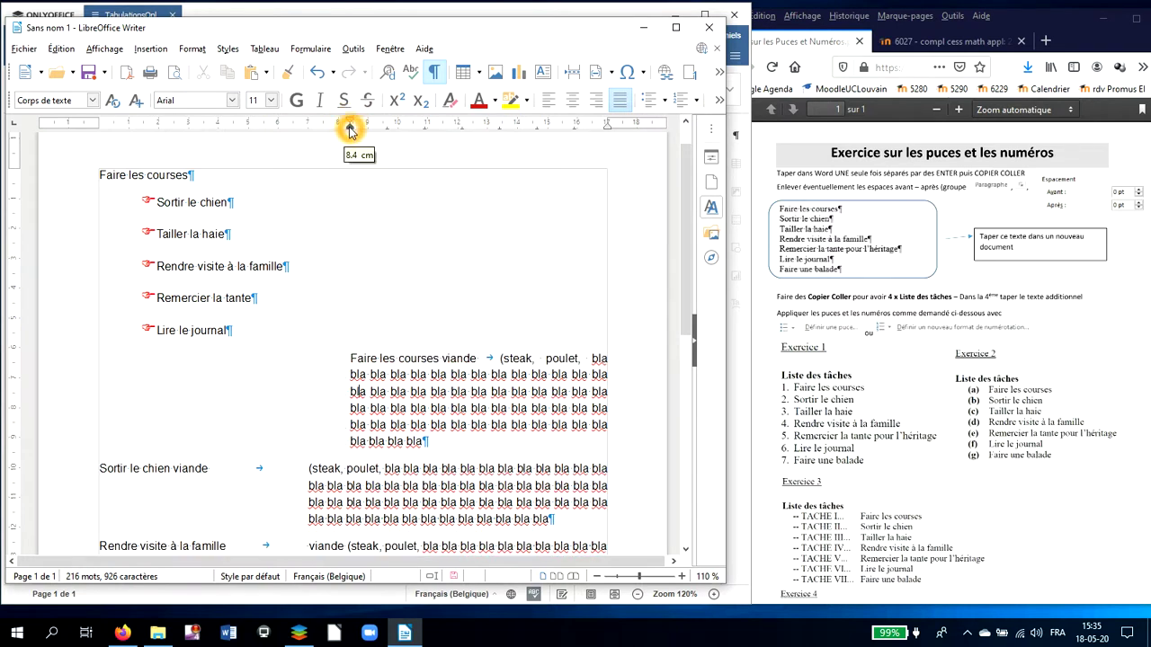
pyautogui.moveTo(348, 125); pyautogui.dragTo(93, 131)
pyautogui.moveTo(99, 132); pyautogui.dragTo(98, 132)
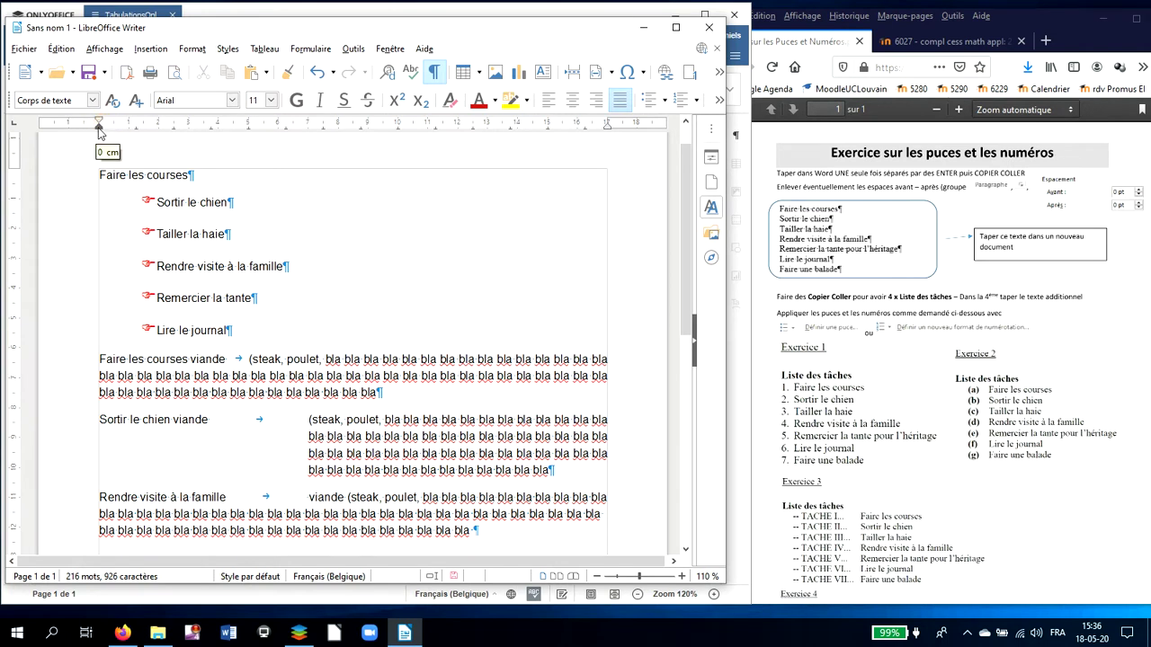
# - Rebuild the hanging indent of the "Faire les courses viande" paragraph, with the first line at 0 cm and the left indent at 7 cm
pyautogui.moveTo(99, 129)
pyautogui.mouseDown()
pyautogui.moveTo(110, 129)
pyautogui.moveTo(92, 121)
pyautogui.moveTo(321, 136)
pyautogui.moveTo(307, 133)
pyautogui.mouseUp()
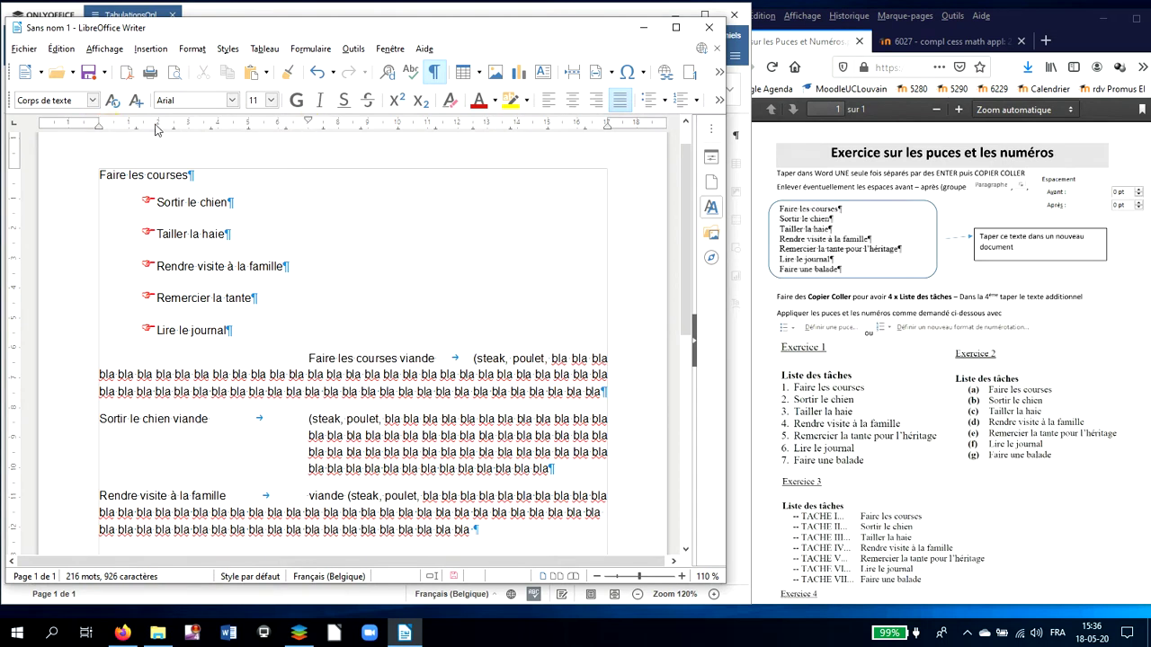
pyautogui.moveTo(103, 126); pyautogui.dragTo(305, 138)
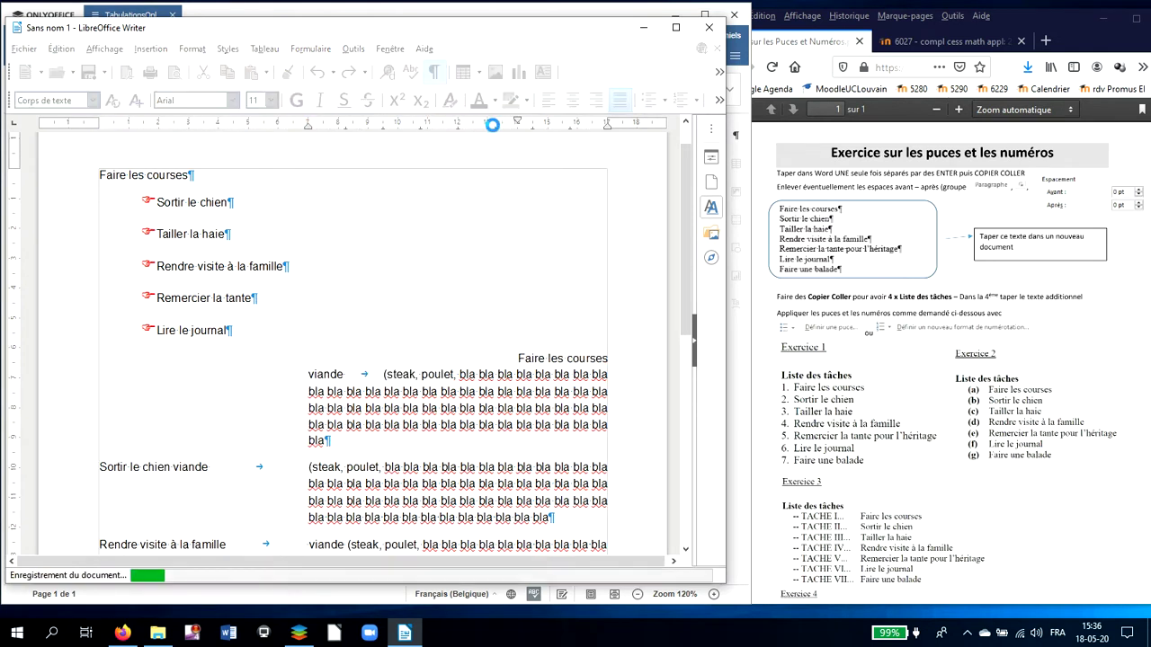
pyautogui.moveTo(519, 121)
pyautogui.mouseDown()
pyautogui.moveTo(353, 111)
pyautogui.moveTo(99, 123)
pyautogui.mouseUp()
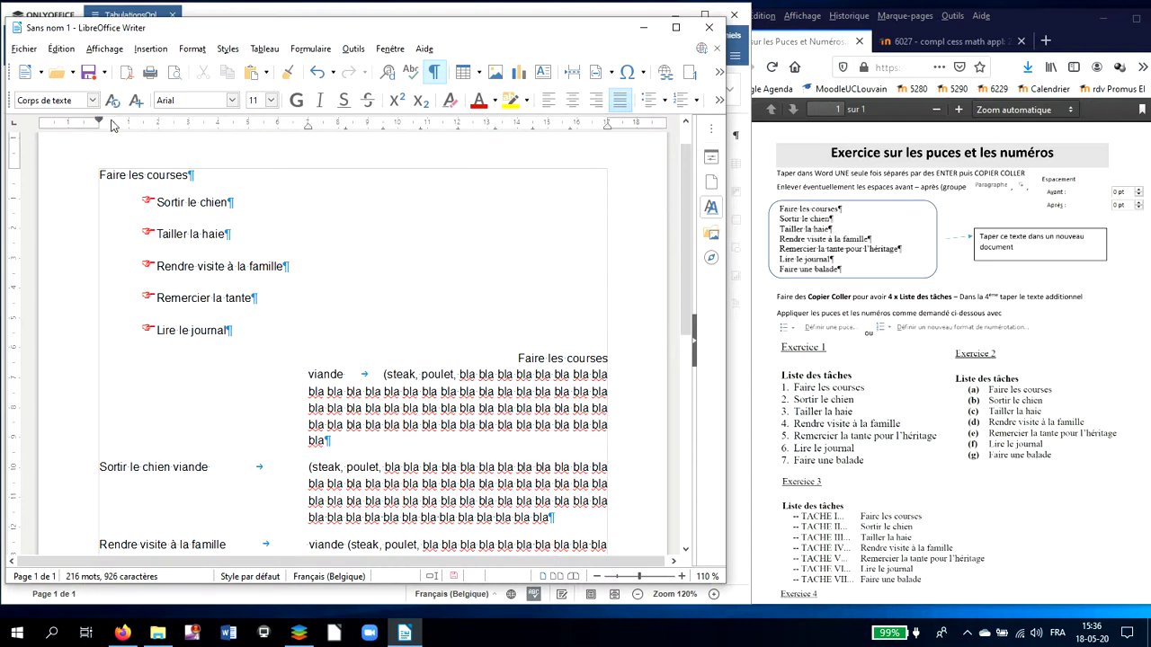
pyautogui.click(346, 370)
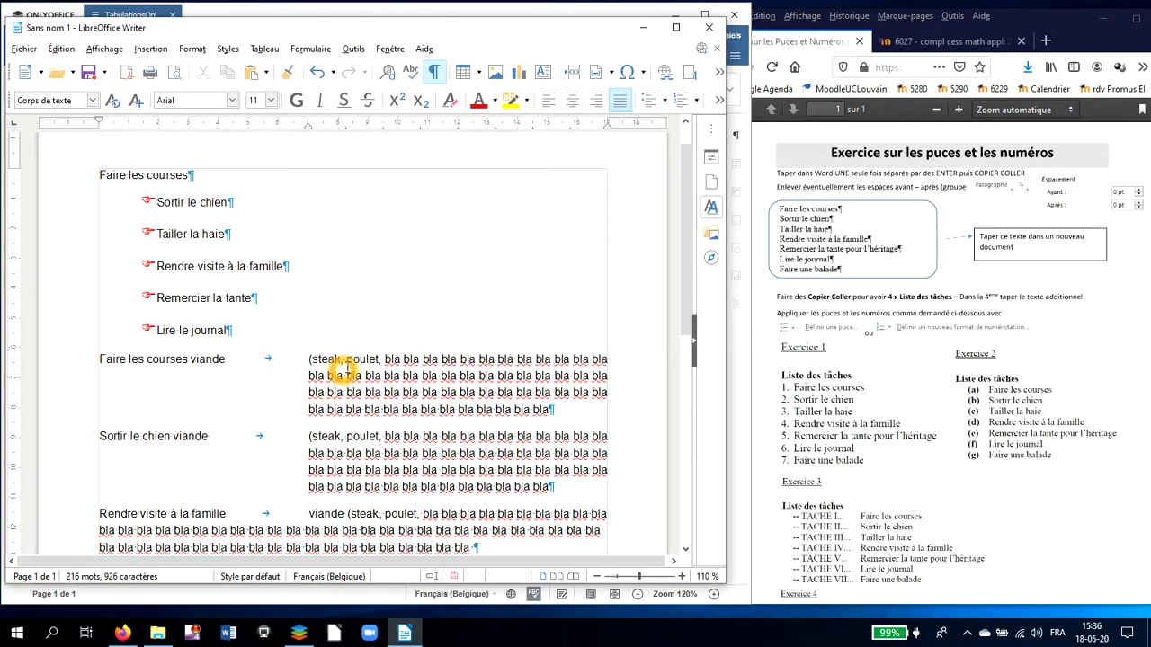
pyautogui.click(309, 134)
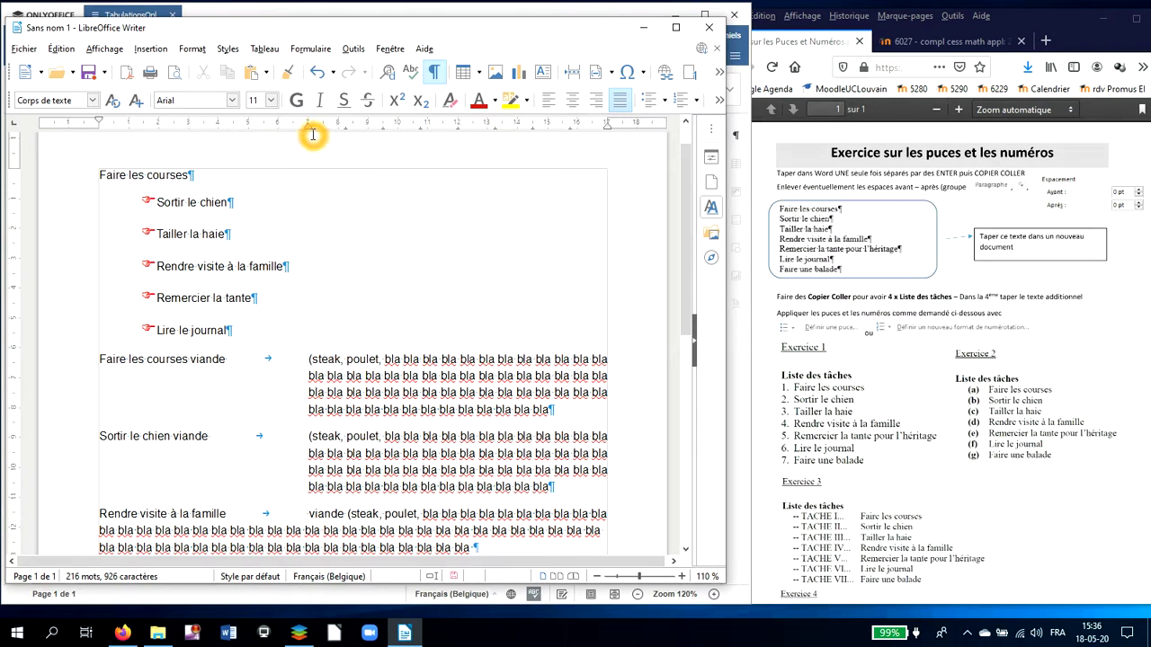
pyautogui.click(311, 132)
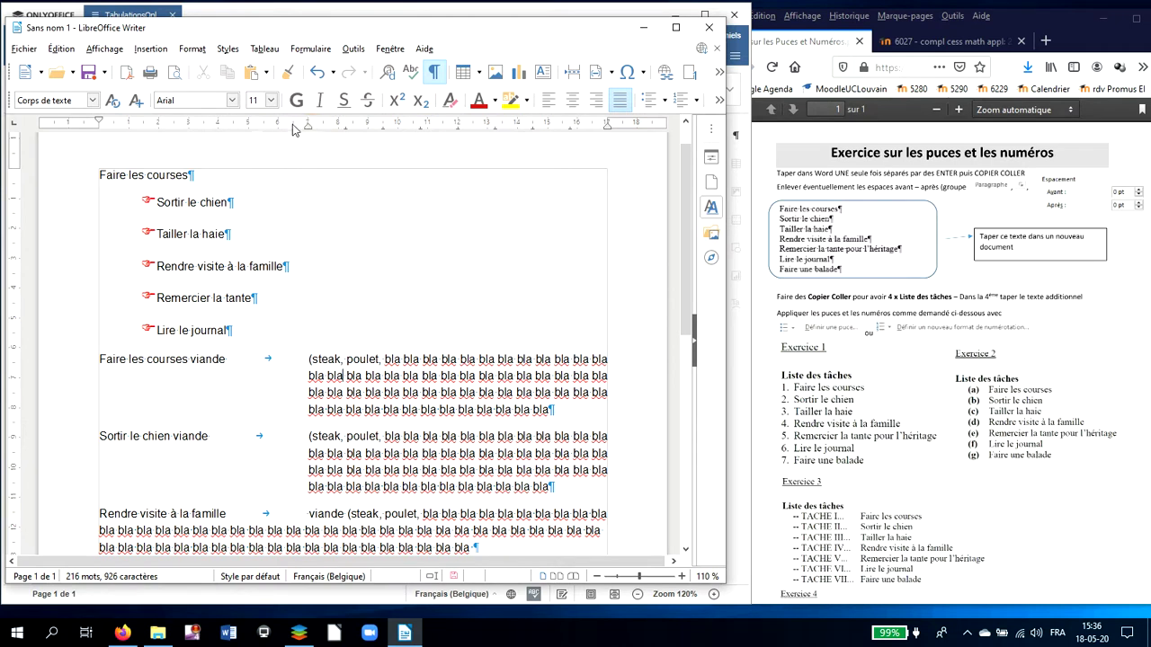
pyautogui.click(297, 128)
pyautogui.moveTo(301, 130); pyautogui.dragTo(306, 137)
pyautogui.moveTo(309, 130); pyautogui.dragTo(310, 121)
pyautogui.click(309, 130)
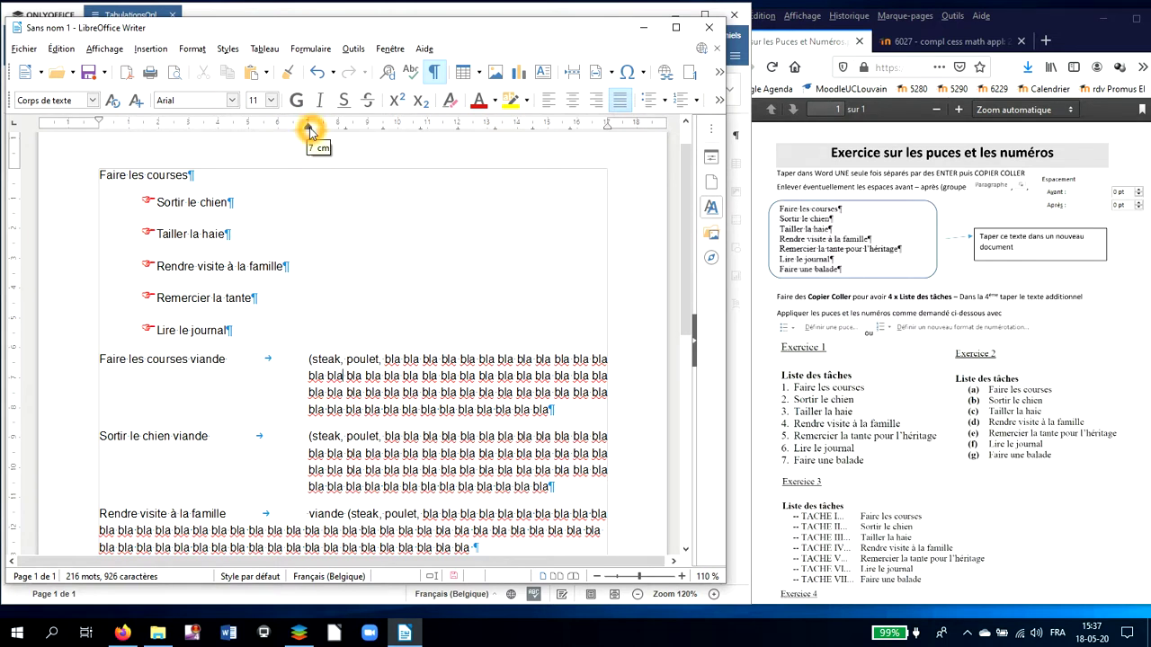
pyautogui.click(314, 186)
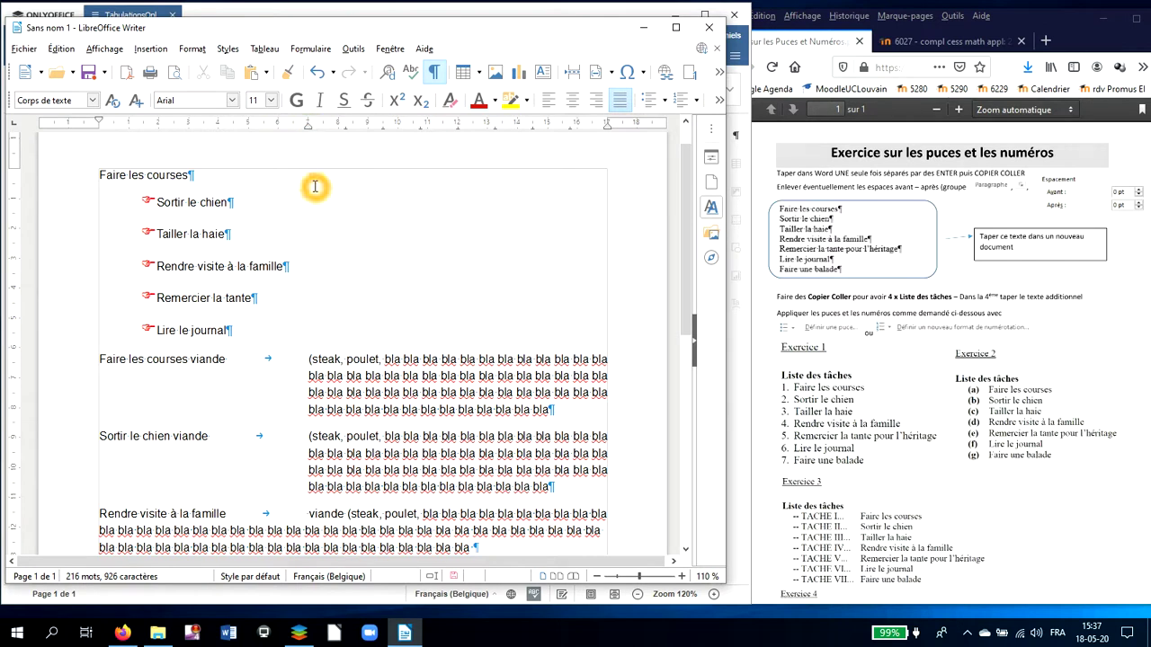